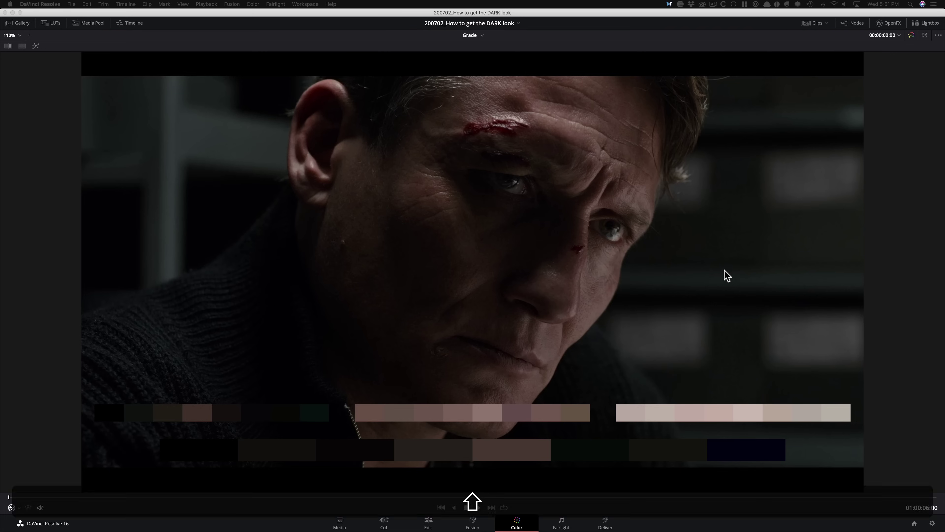
Step: Exit the full-screen reference still back to the normal Color page grading layout
key(shift+f)
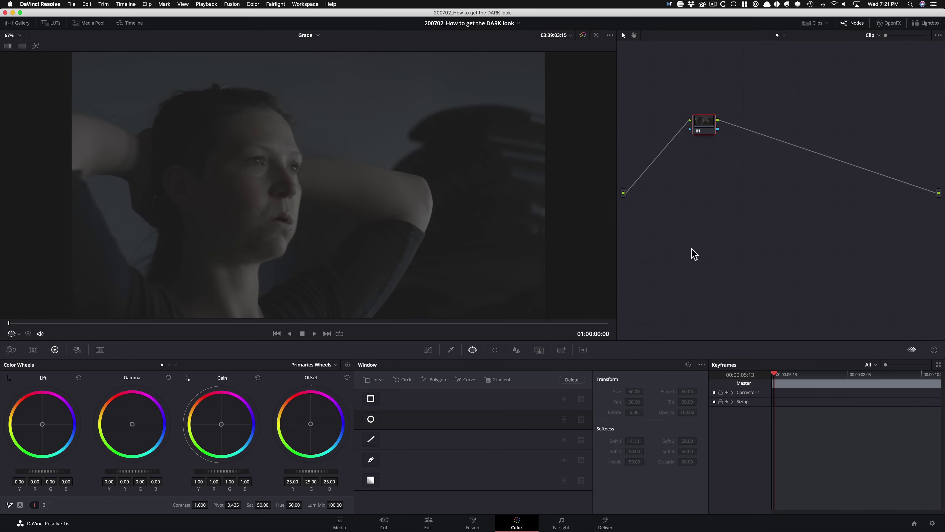
Step: Loop-play the woman clip, park at 01:00:02:00, and briefly wipe-compare it with the reference
key(space)
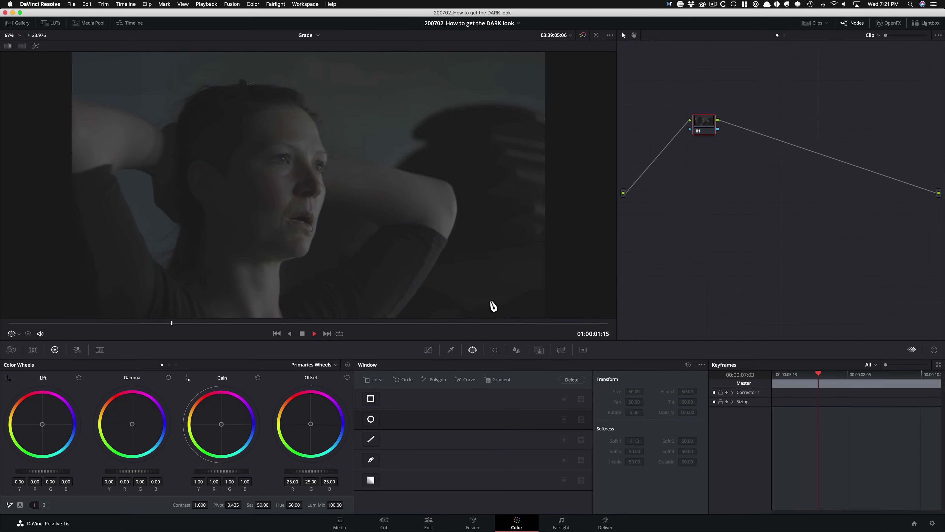
click(340, 334)
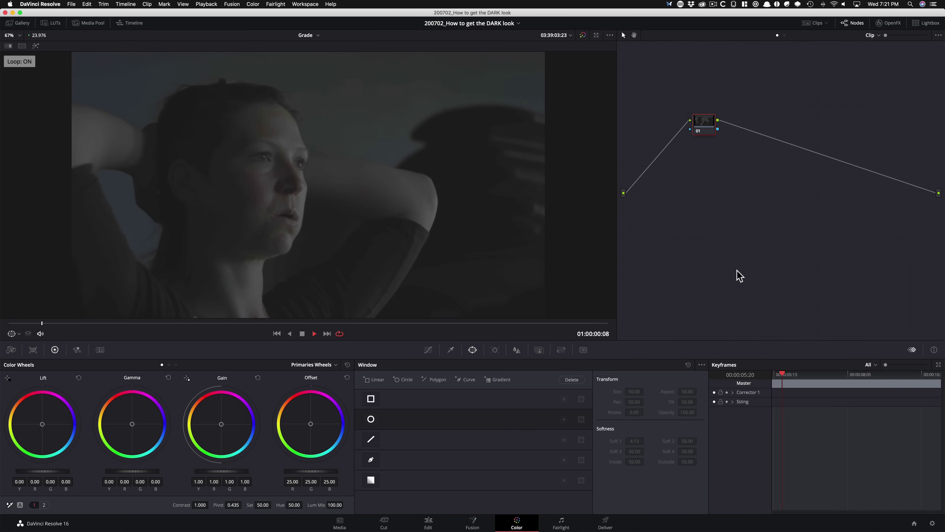
key(space)
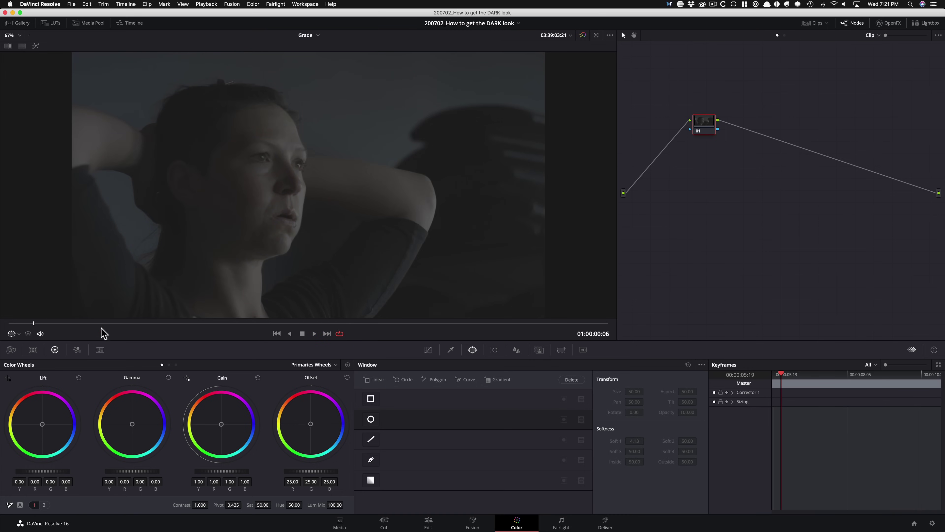
drag(102, 323, 210, 324)
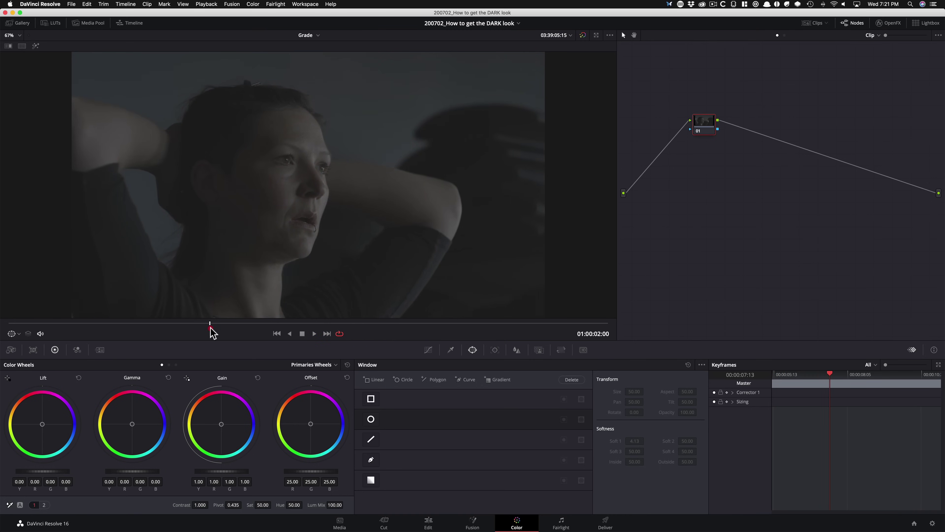
key(super+w)
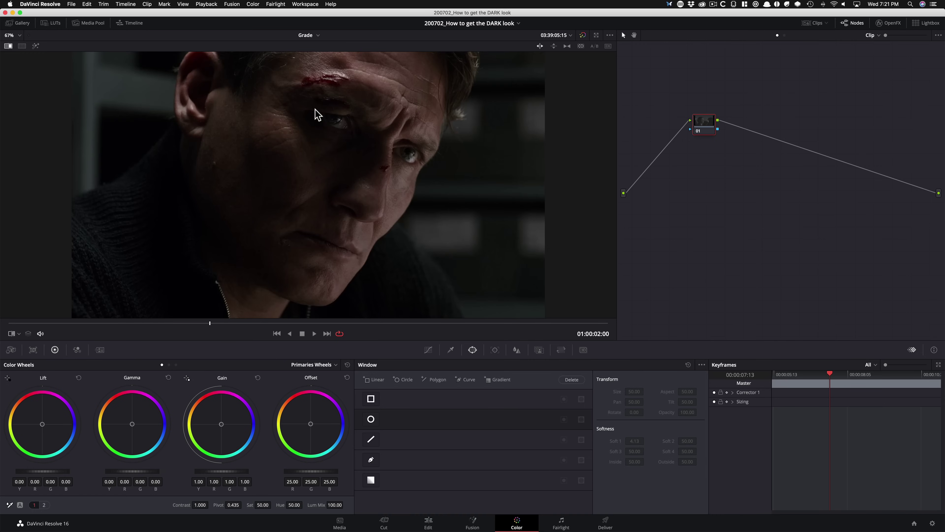
key(super+w)
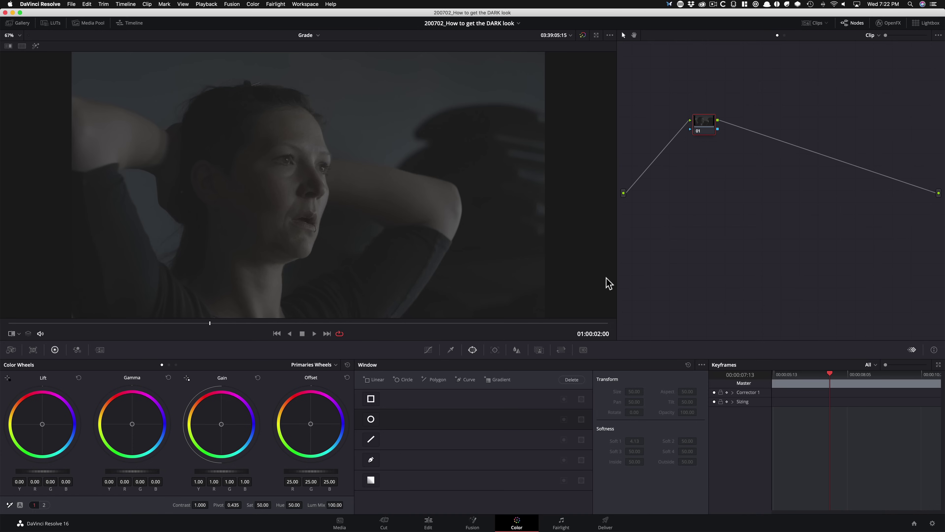
Step: Label node 01 'nr', add serial node 02 labelled 'bal', and stack them vertically
key(Tab)
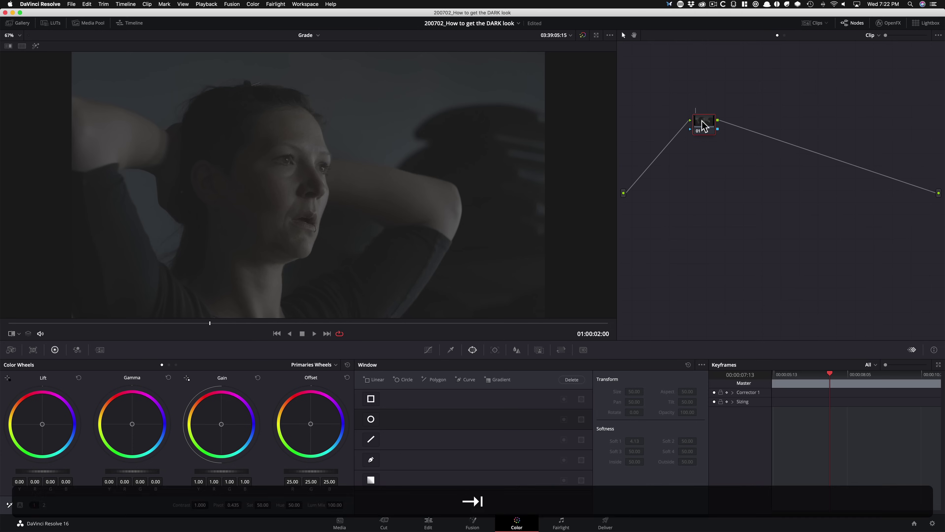
text(nr)
key(Return)
key(alt+Return)
key(alt+s)
key(alt+Tab)
text(bal)
key(Return)
drag(700, 124, 651, 119)
drag(750, 130, 672, 163)
Step: Add serial node 03 labelled 'sat' after bal and position it
key(alt+s)
key(alt+Tab)
text(sat)
key(Return)
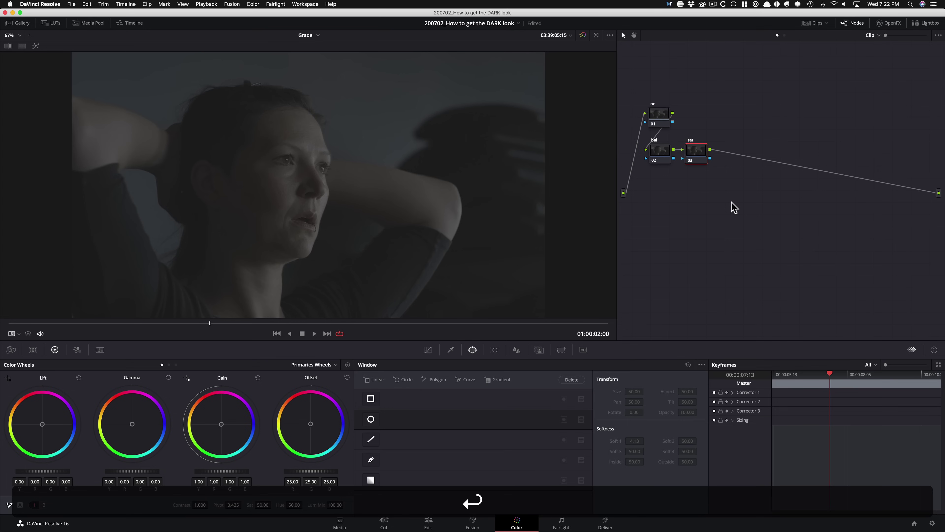
mouse_move(686, 160)
mouse_down()
mouse_move(699, 140)
mouse_move(692, 149)
mouse_up()
Step: Add a parallel layer node 05 labelled 'look' with its layer mixer placed after node 03
key(alt+l)
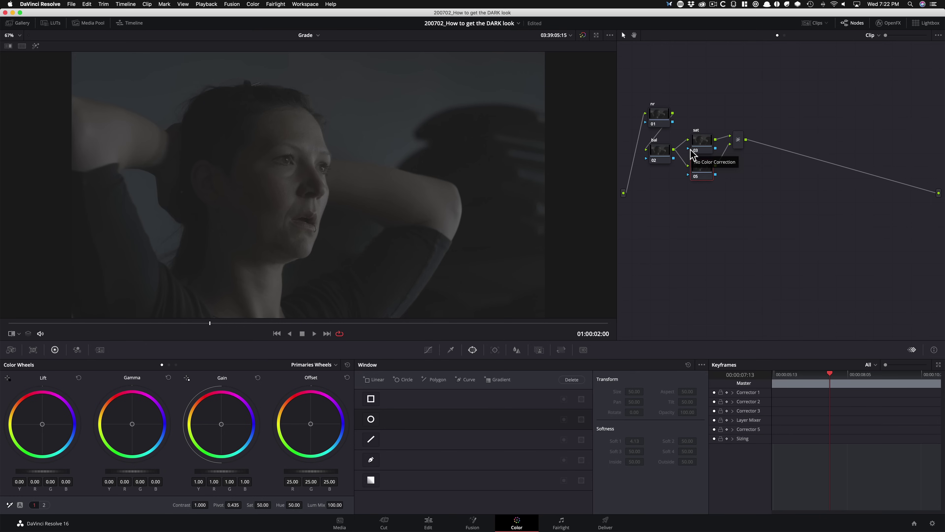
drag(738, 139, 702, 184)
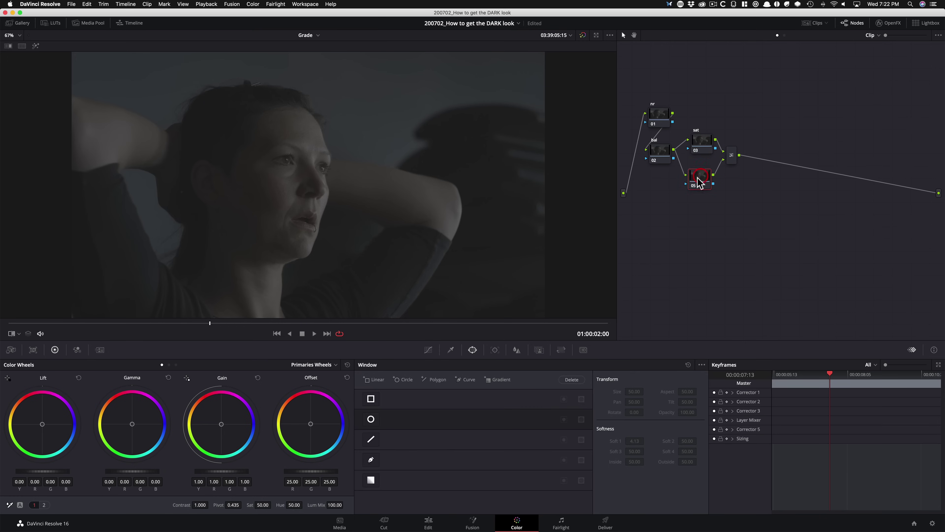
key(Tab)
text(look)
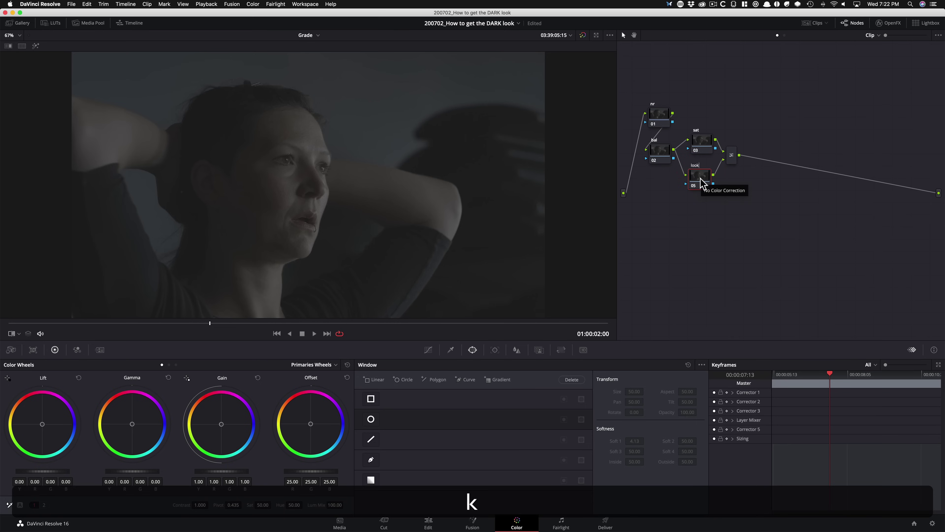
key(Return)
Step: Add serial node 06 labelled 'look adj' after the layer mixer, then reselect bal
click(732, 155)
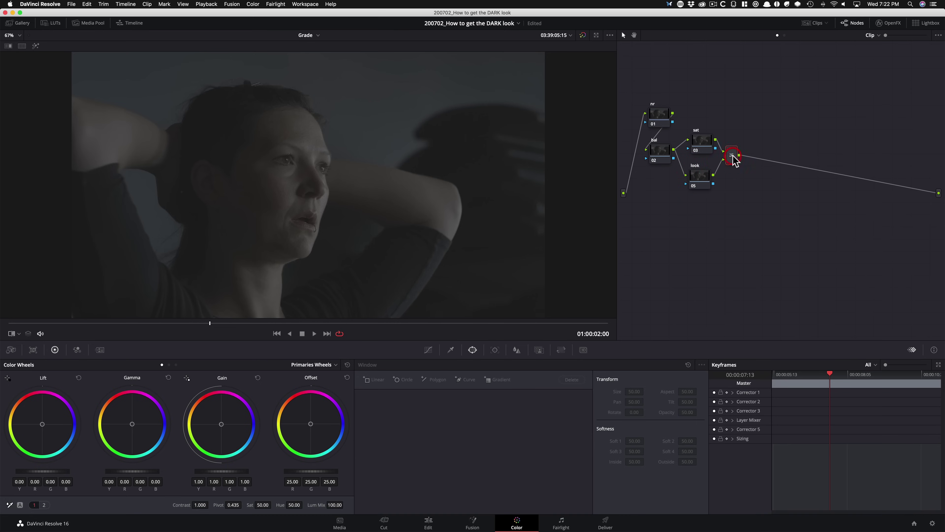
key(alt+s)
key(alt+Tab)
key(Tab)
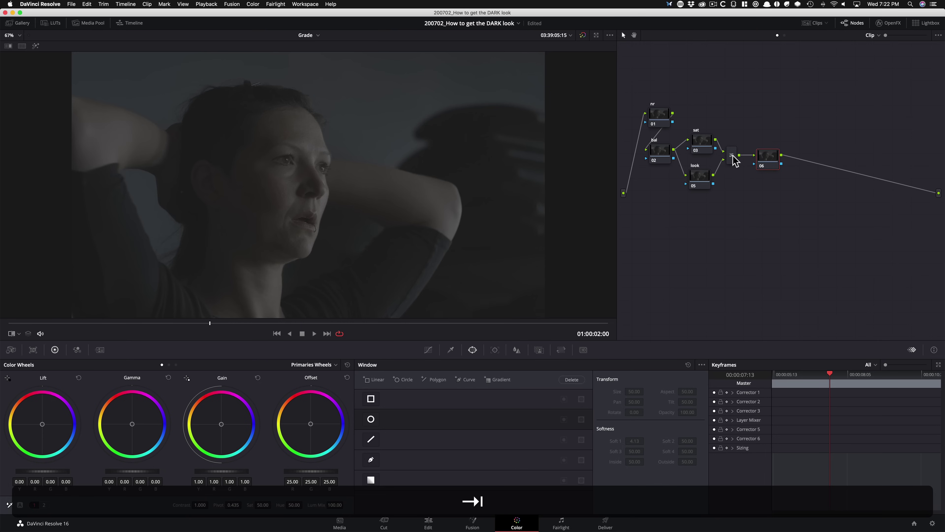
text(look adj)
key(Return)
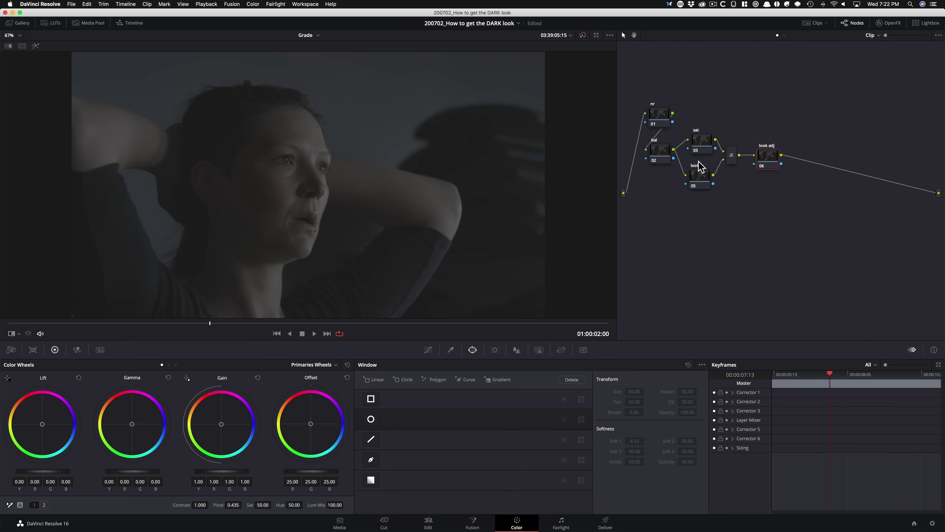
click(655, 154)
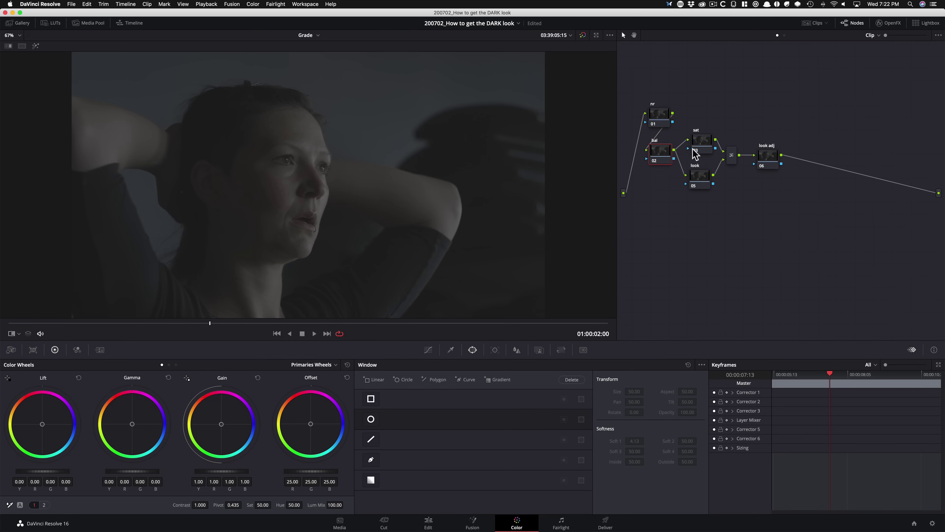
Step: Set the layer mixer to Overlay composite mode and show the clip split-screen with the reference
ctrl+click(735, 159)
mouse_move(766, 207)
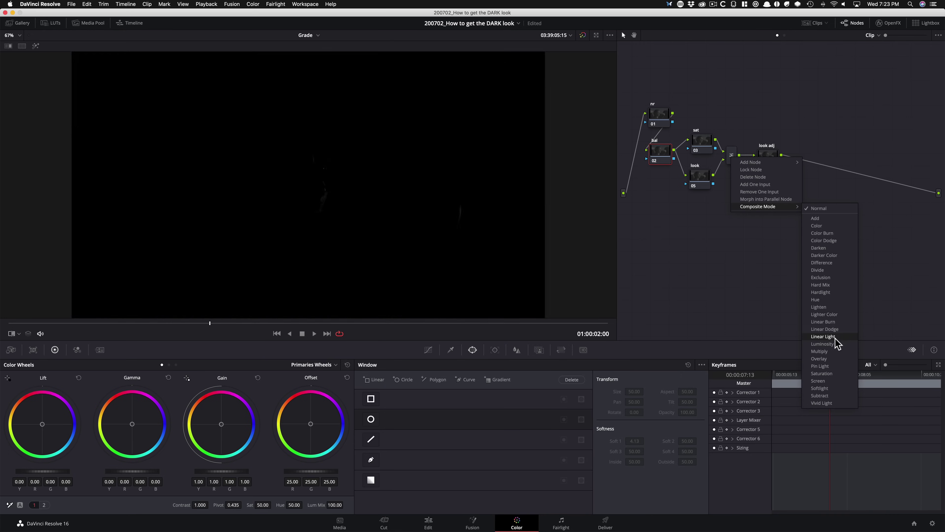
click(828, 359)
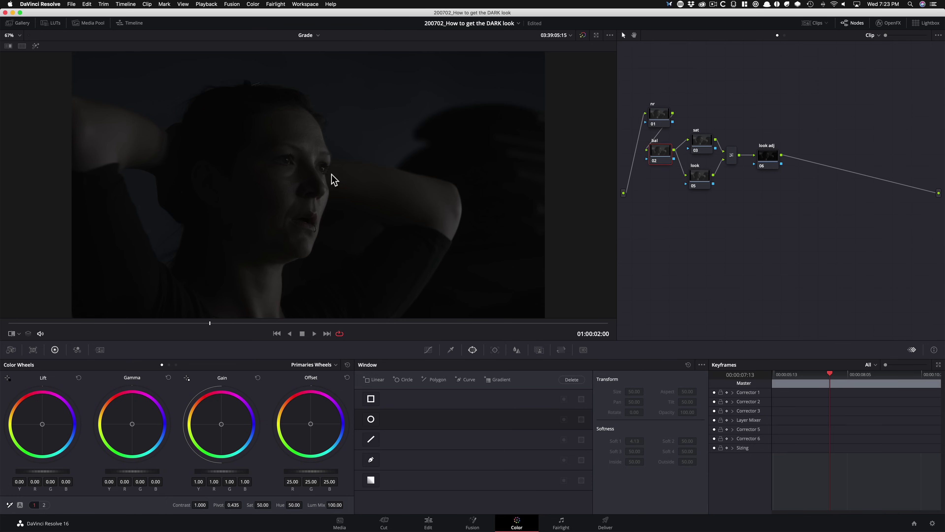
key(super)
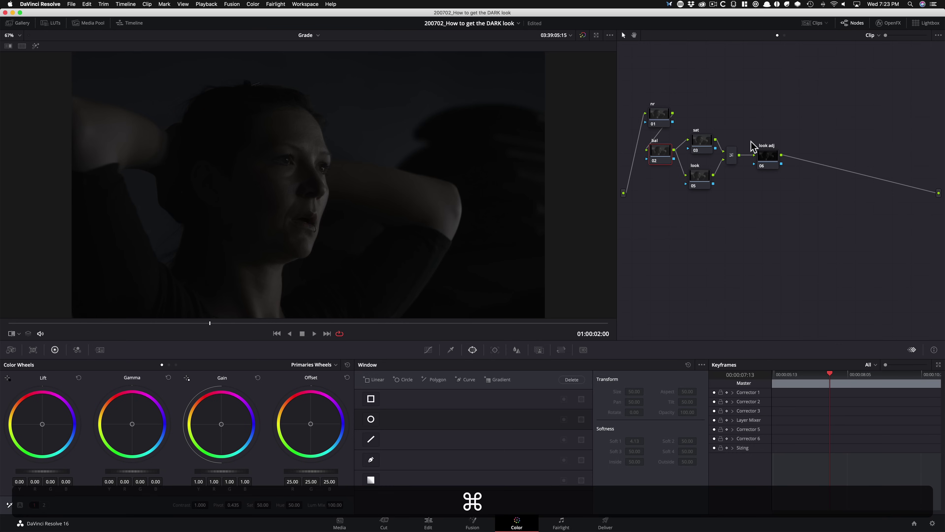
key(alt+super+w)
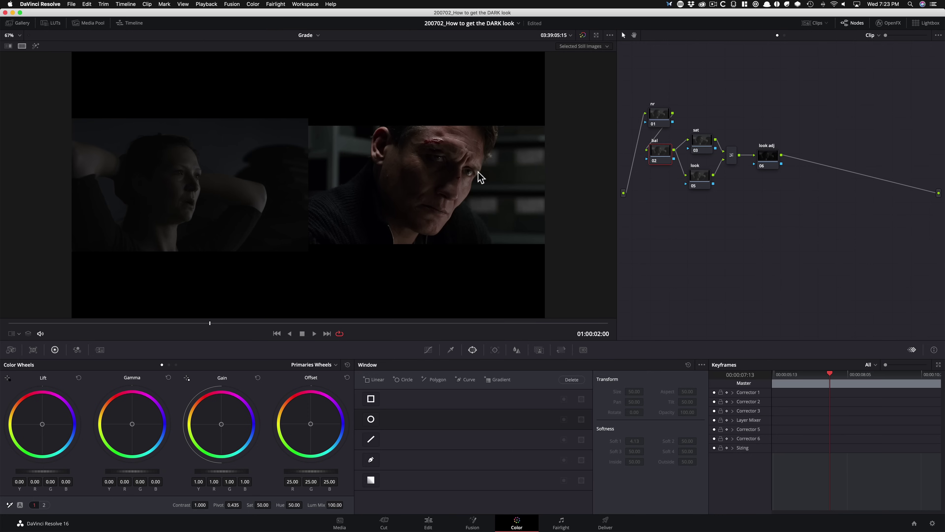
Step: Select the bal node, enlarge the viewer, and dock the video scopes at the lower right
click(658, 146)
key(super+equal)
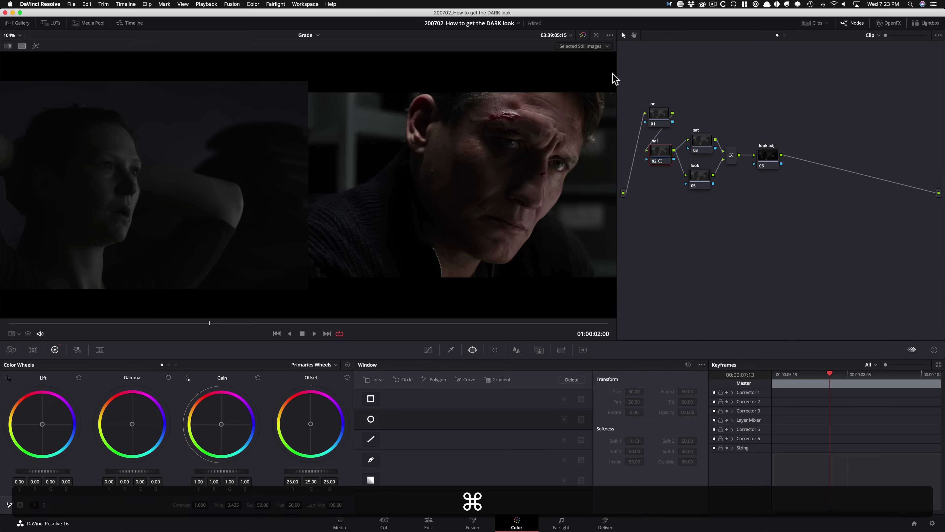
drag(617, 76, 737, 79)
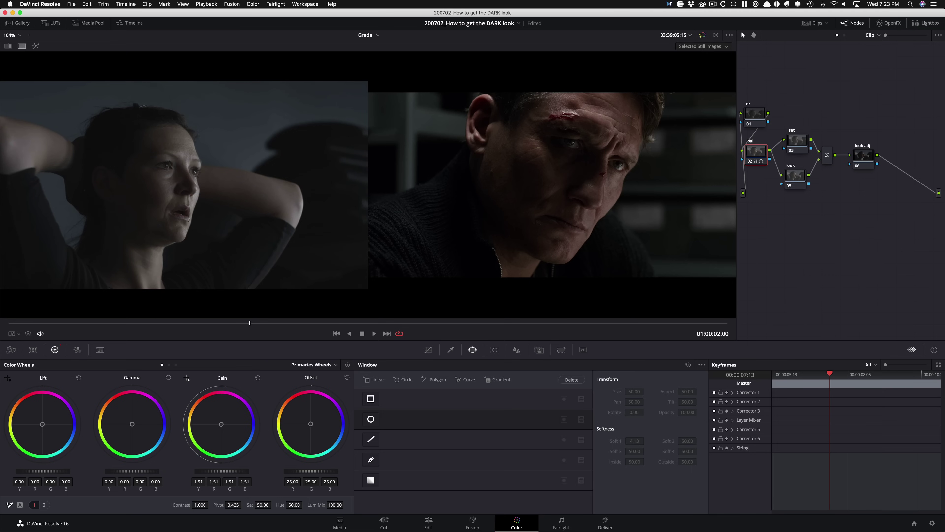
key(super+shift+w)
drag(802, 306, 838, 338)
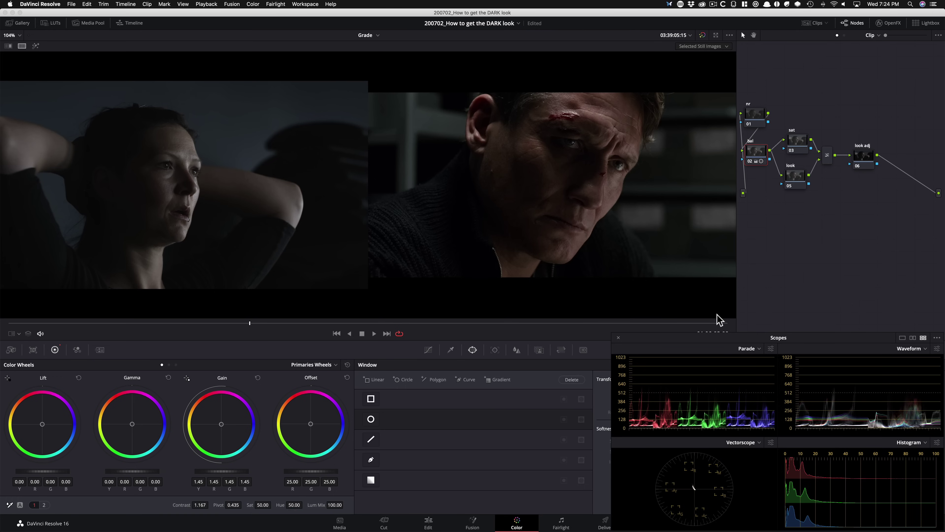
key(alt+z)
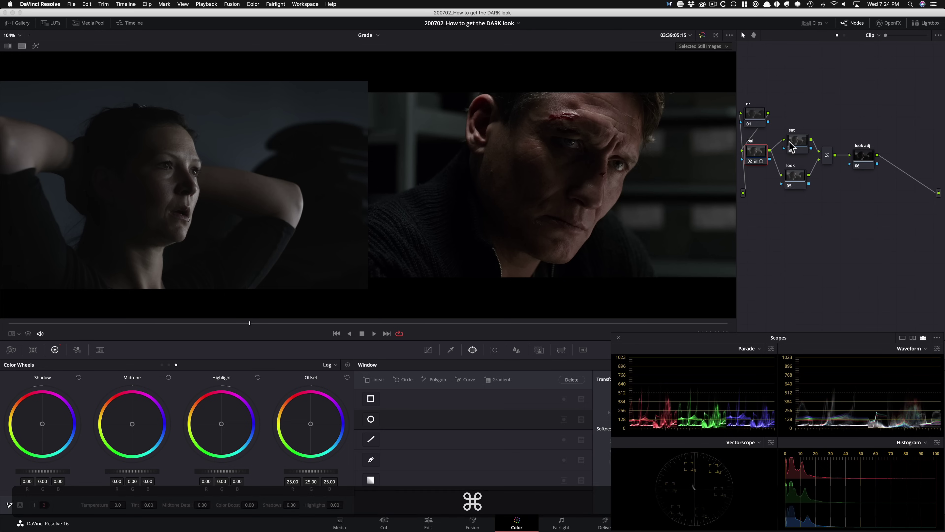
drag(797, 141, 794, 142)
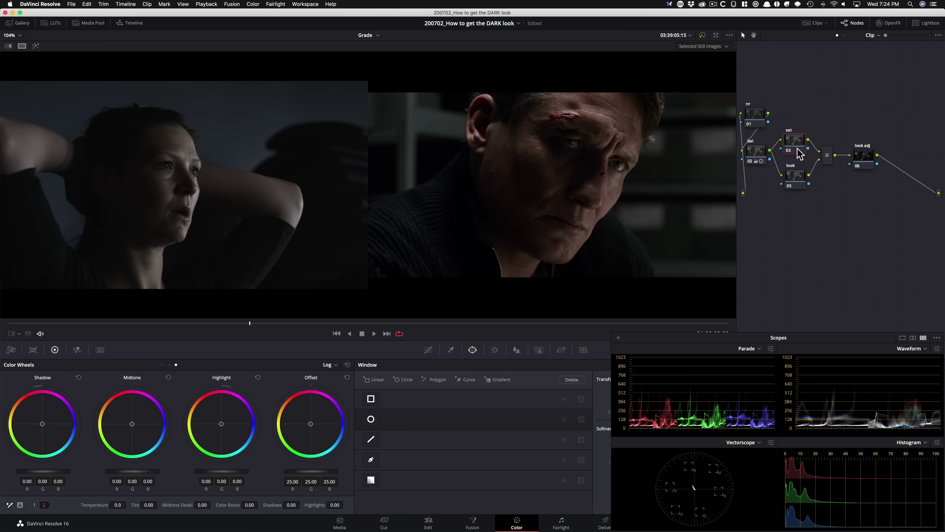
drag(797, 140, 800, 140)
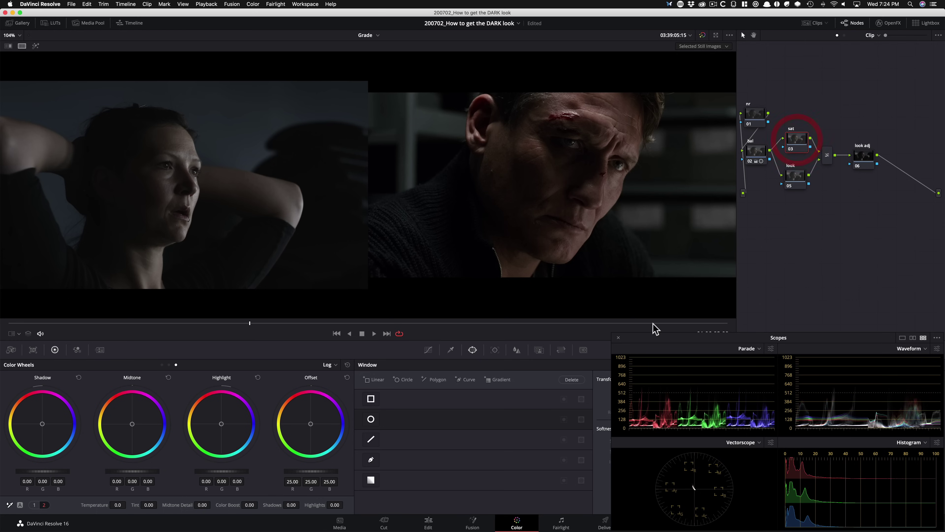
click(34, 506)
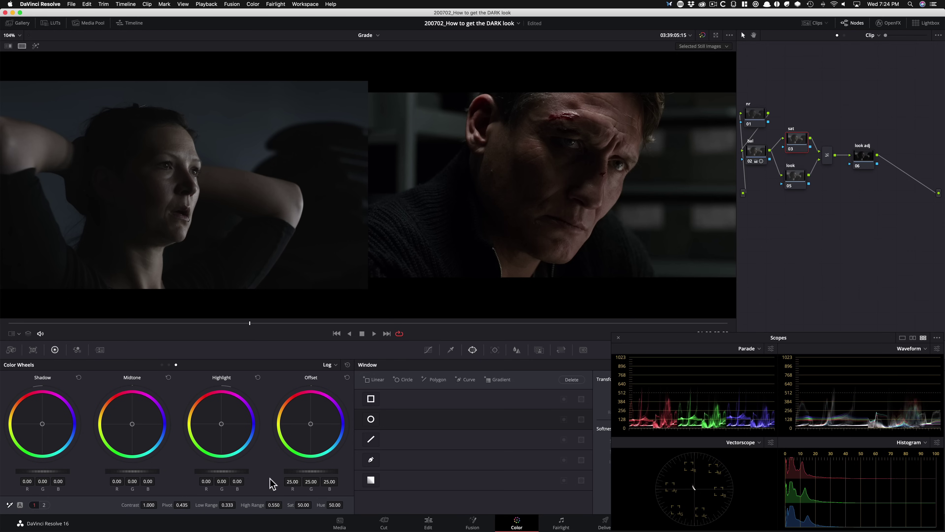
click(161, 364)
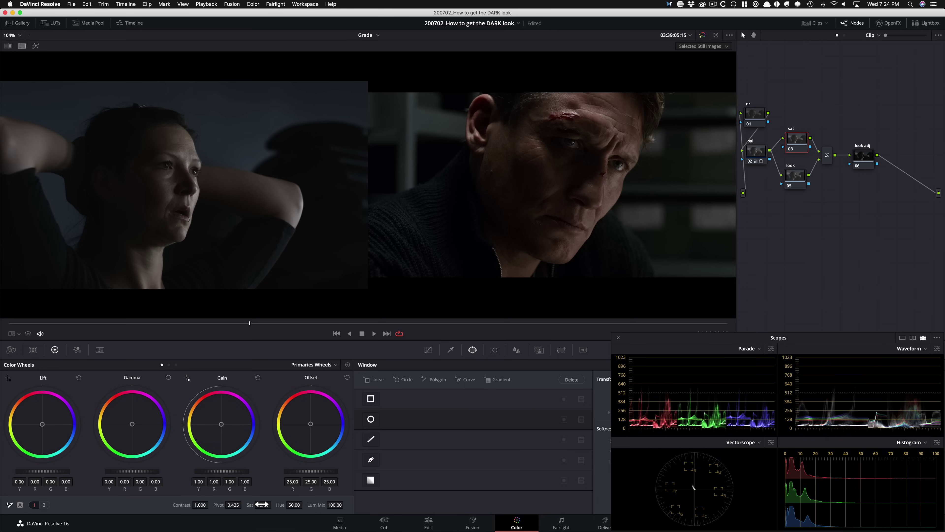
drag(300, 505, 692, 492)
key(super+z)
key(super+shift+z)
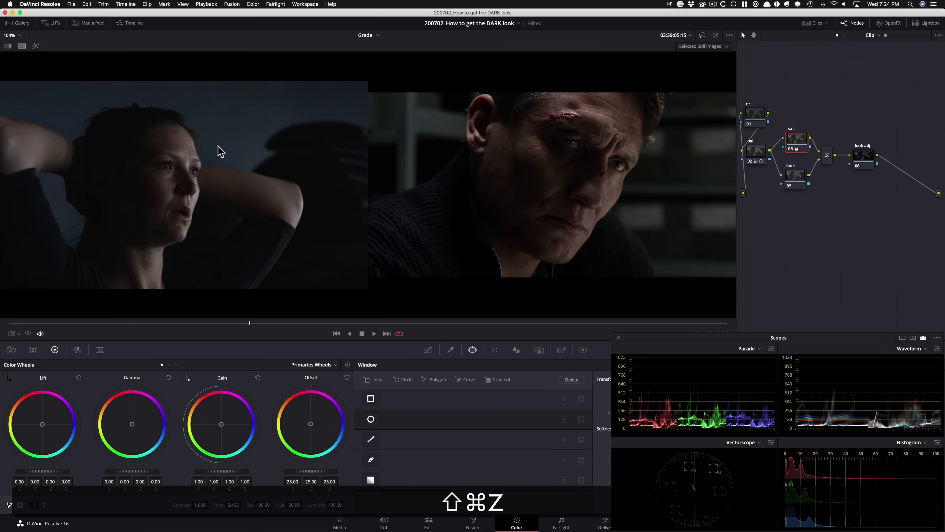
click(798, 181)
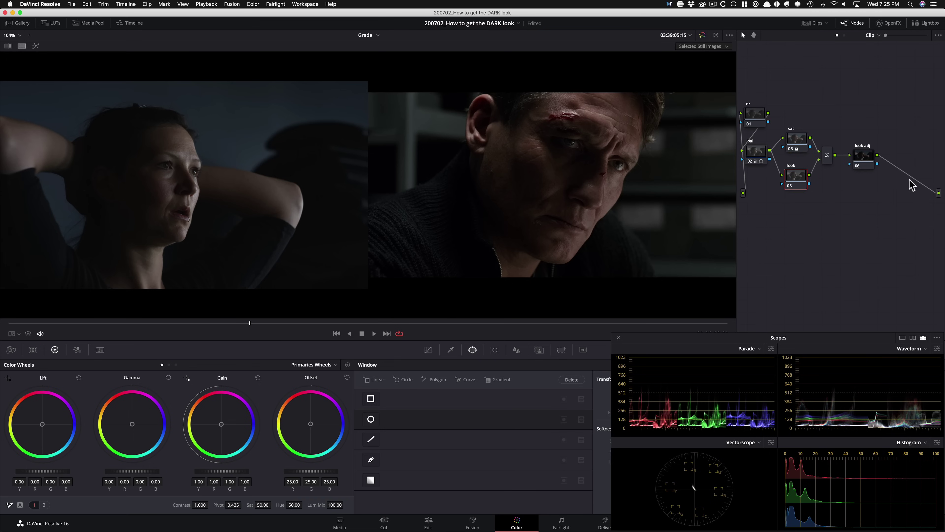
Step: In Primaries Bars, lower green gain to 0.87 and blue lift to -0.04
click(169, 364)
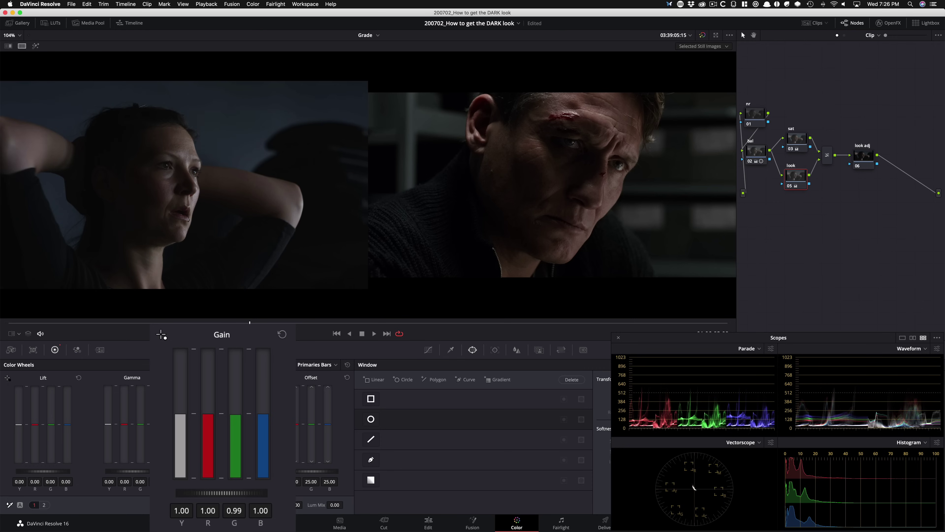
drag(236, 414, 236, 417)
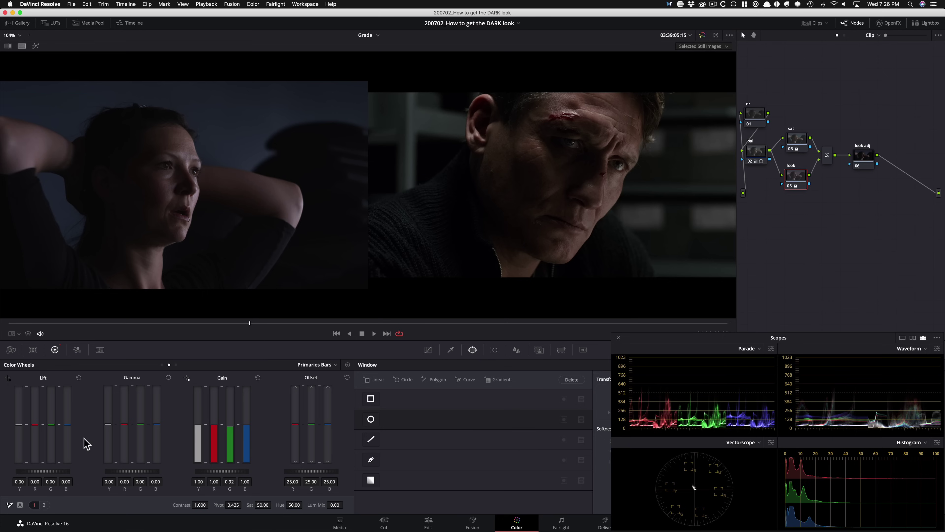
drag(69, 442, 70, 446)
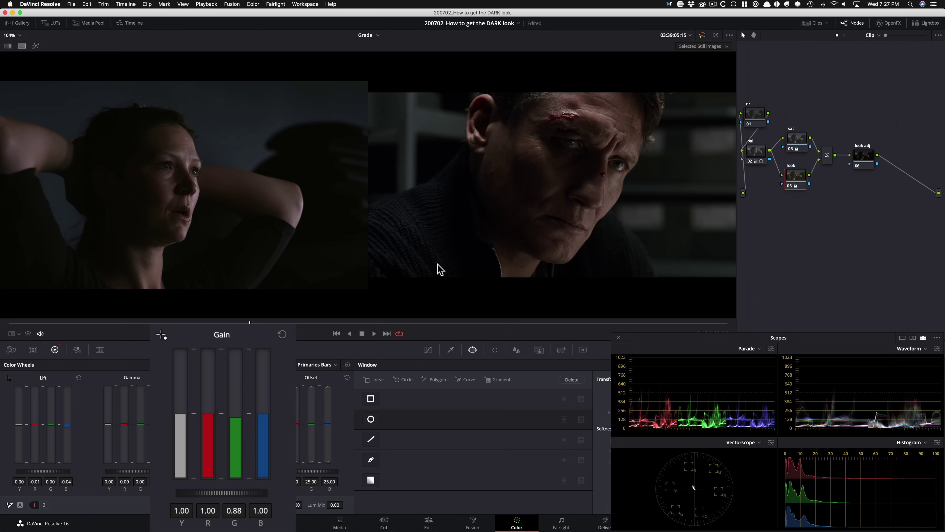
key(super+d)
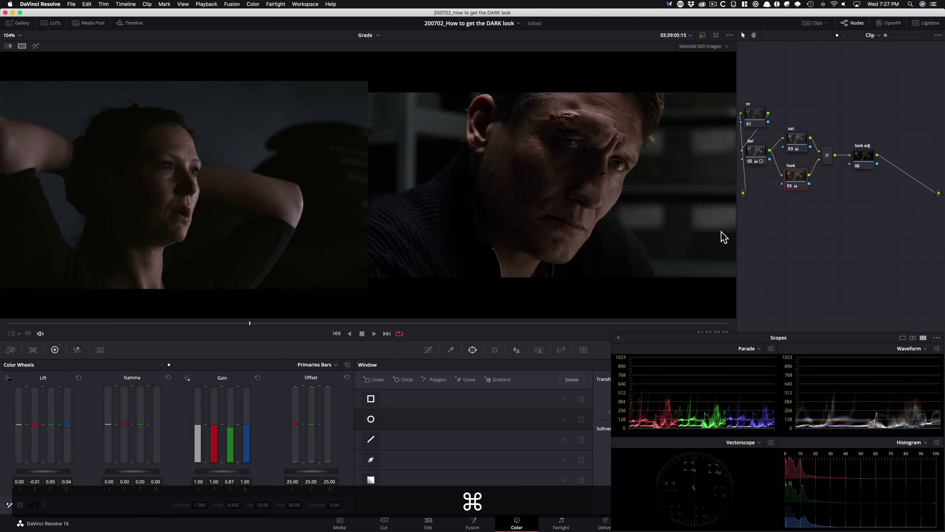
key(super+d)
ctrl+click(795, 177)
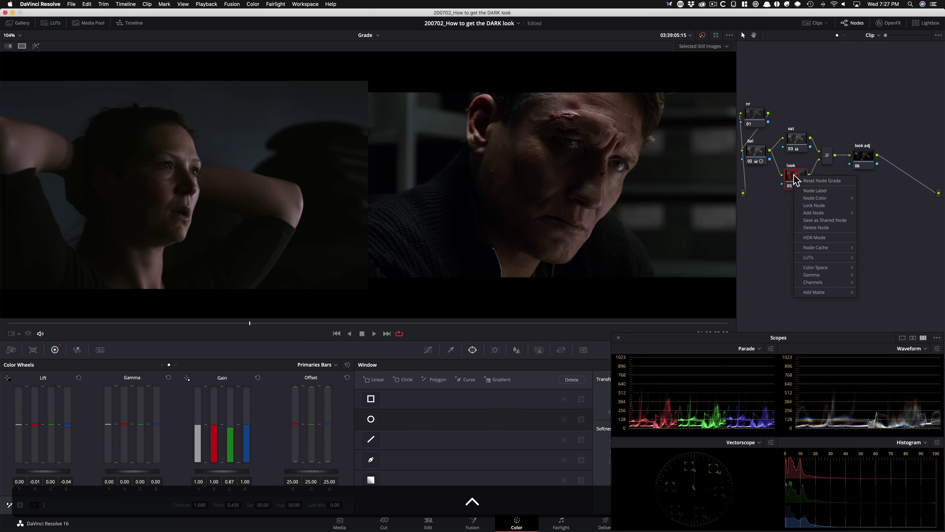
click(826, 180)
key(super+z)
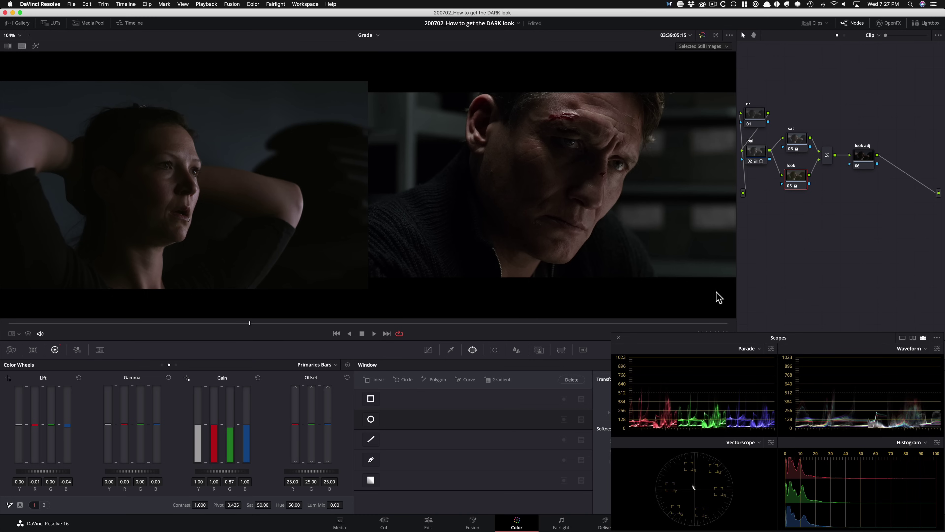
key(super)
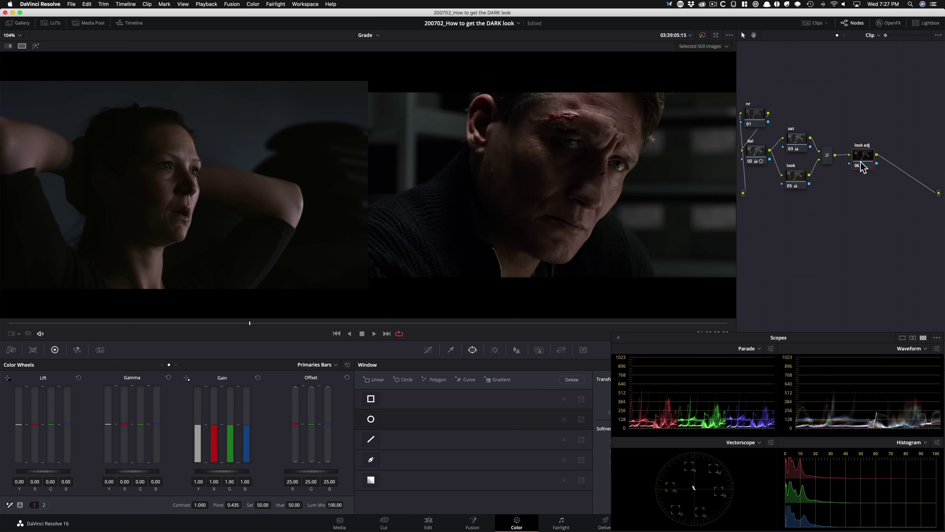
click(865, 155)
click(865, 160)
Step: In Hue vs Hue curves, sample the woman's skin and pull its hue point down
click(428, 349)
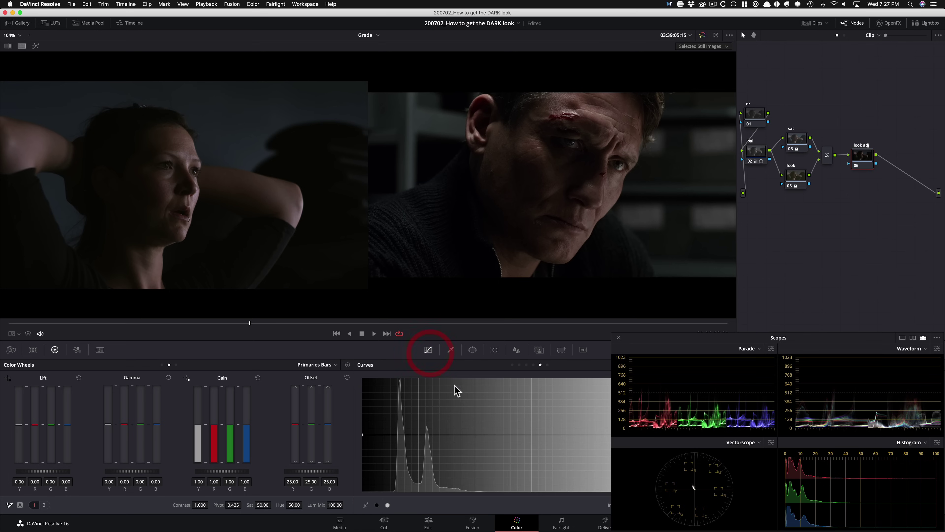
click(522, 365)
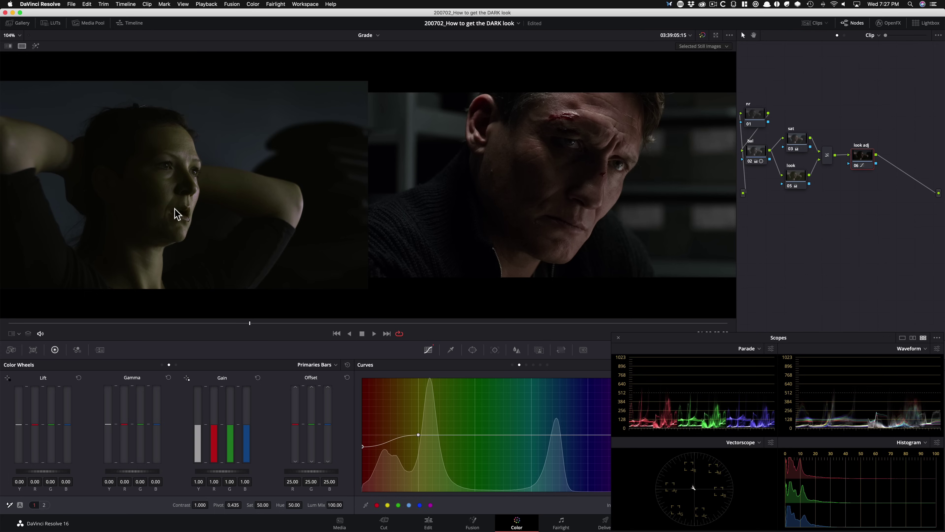
drag(276, 252, 274, 250)
drag(160, 234, 184, 233)
drag(284, 217, 256, 212)
Step: Raise a bump in the Hue vs Hue curve over the cyan-blue range
drag(361, 123, 450, 129)
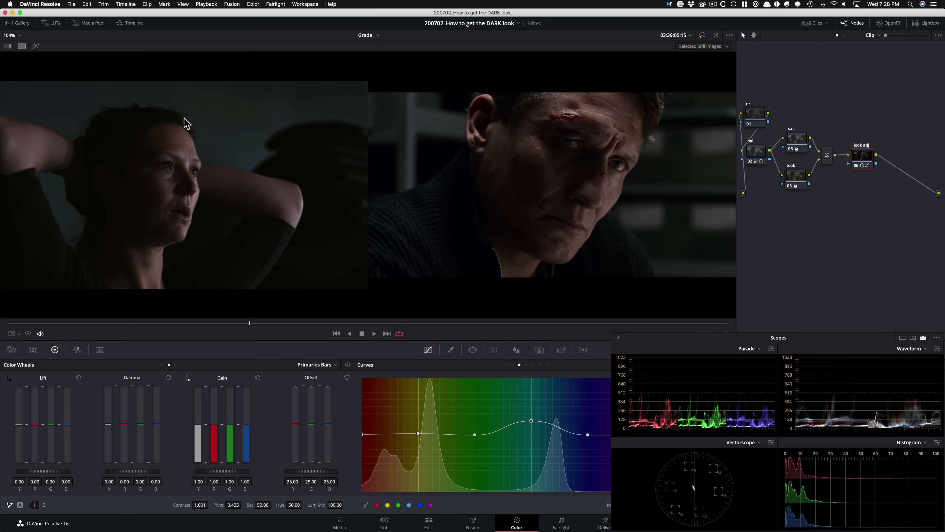
drag(404, 122, 421, 128)
drag(457, 169, 463, 172)
Step: Zoom the viewer out and toggle the look adj node off and on to compare
key(super+minus)
key(super+minus)
key(super+minus)
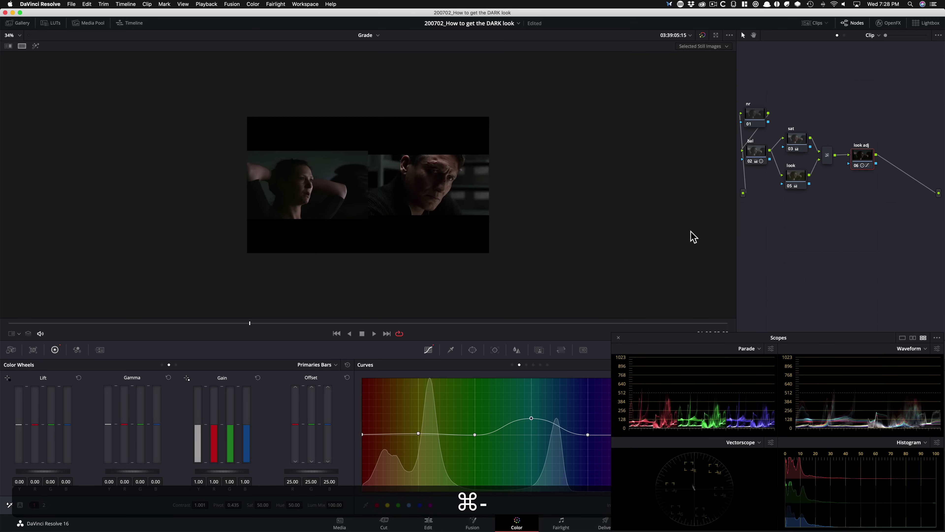
key(super+minus)
key(super+minus)
key(super+equal)
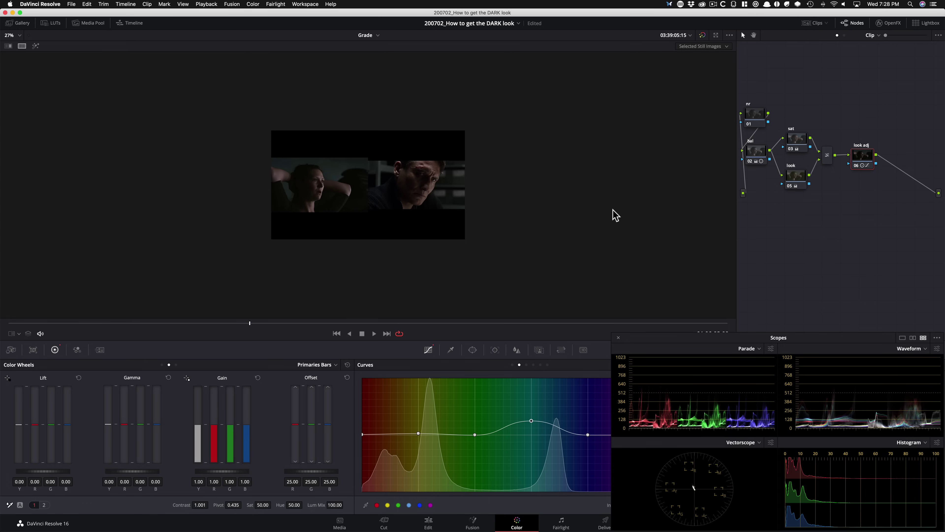
key(super+d)
key(super+d)
scroll(417, 230, up, 10)
key(super+d)
key(super+d)
key(super+d)
key(super+d)
key(super+d)
key(super+d)
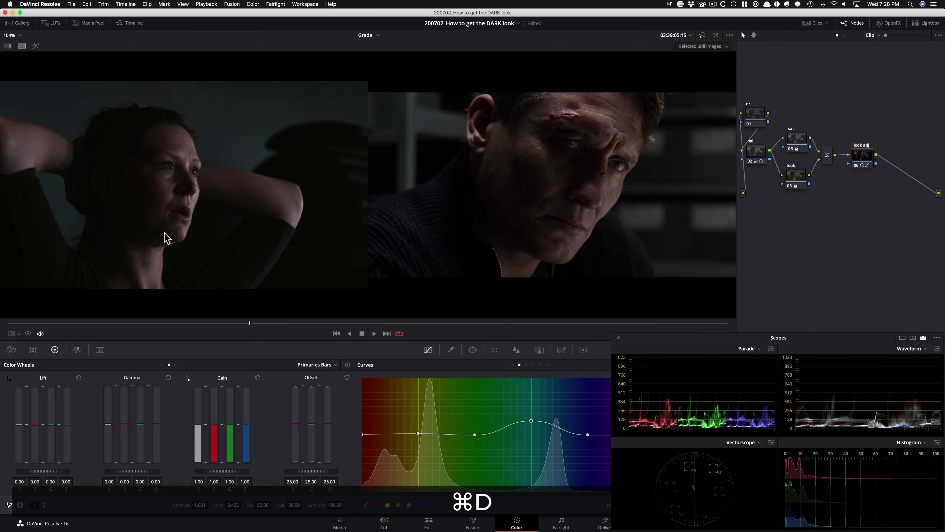
key(alt+super+d)
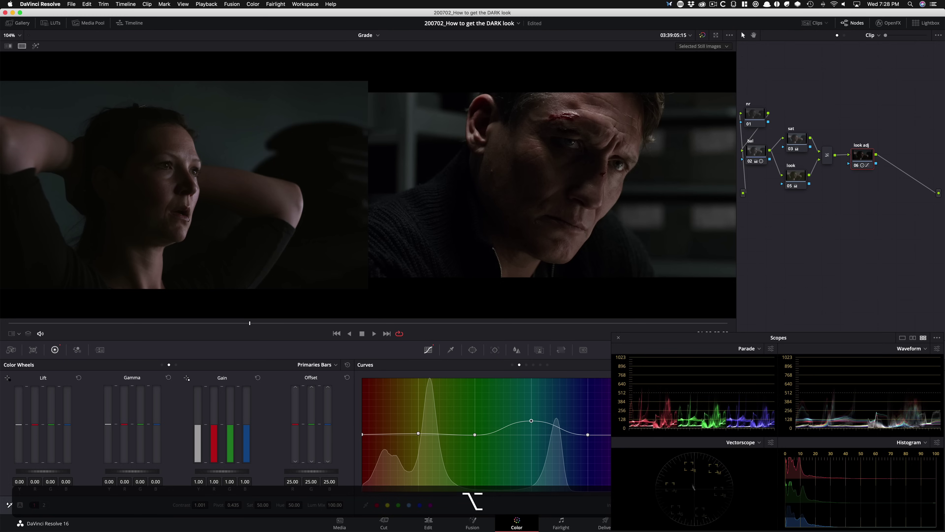
Step: Add serial node 07 and parallel node 09 after look adj, and view the clip alone, fitted
key(alt+s)
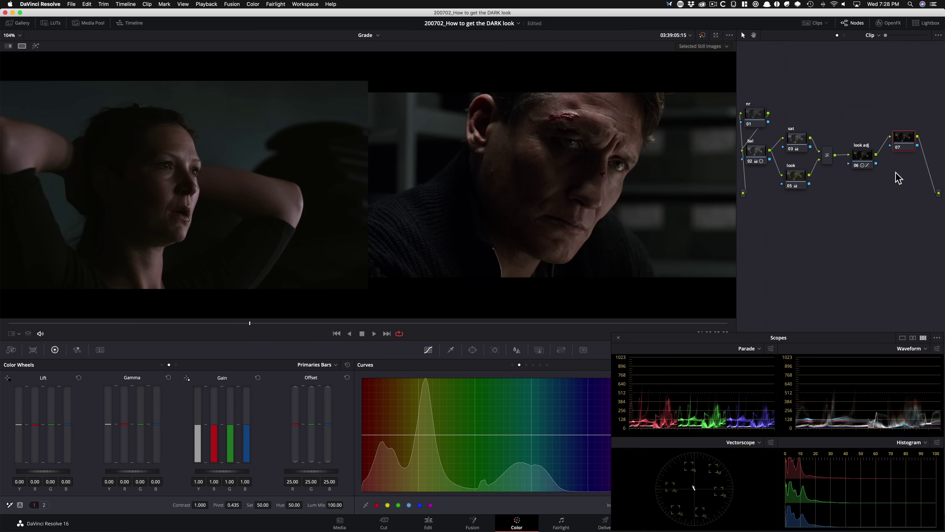
key(alt+p)
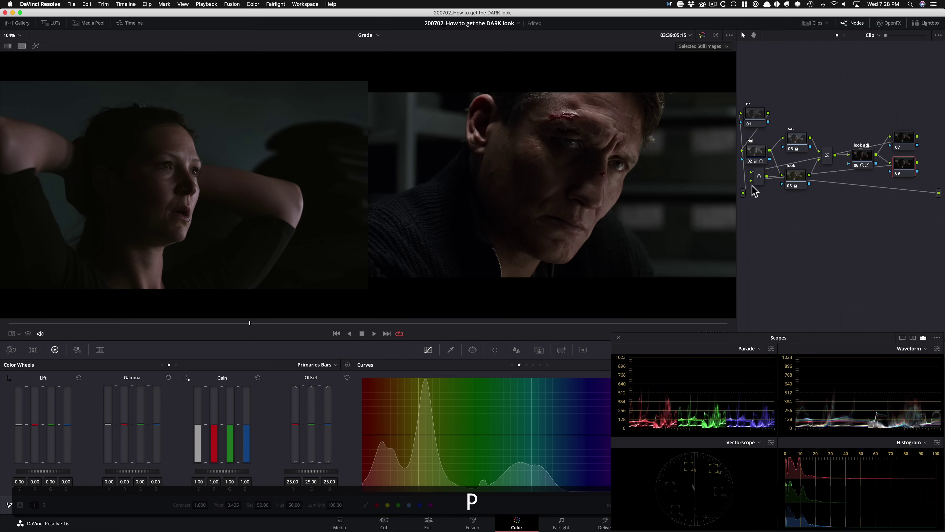
drag(887, 163, 937, 158)
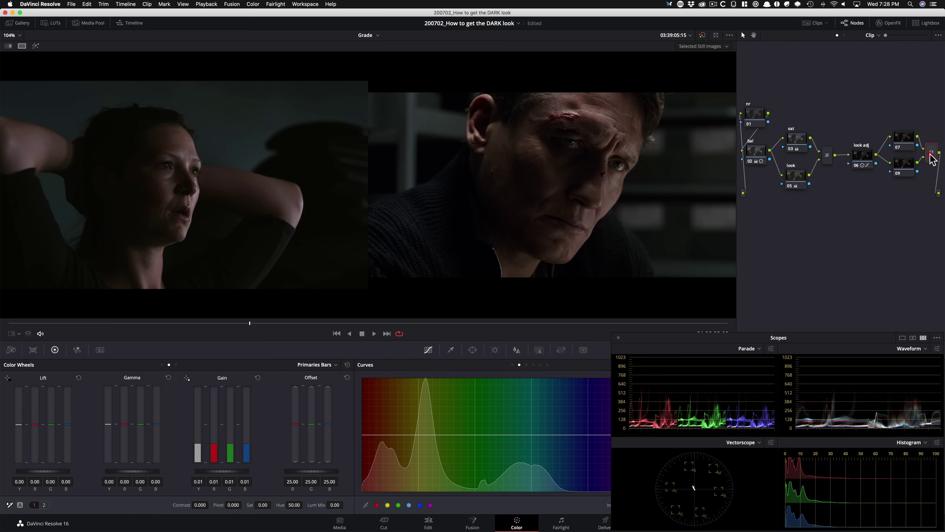
click(903, 139)
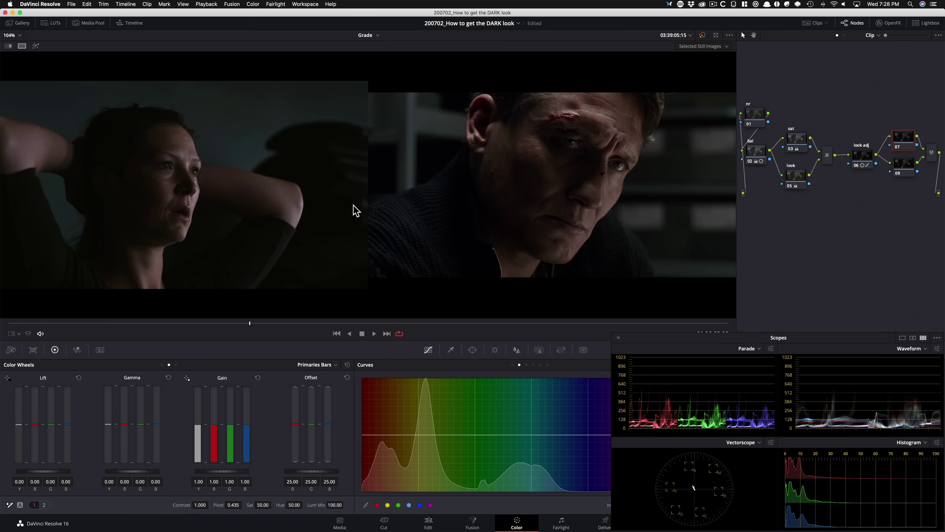
key(super+w)
key(super+shift+z)
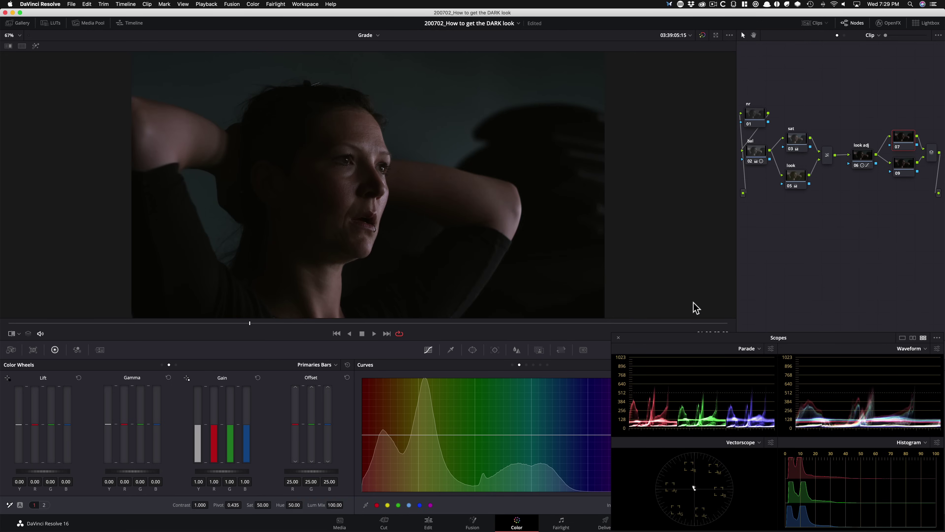
Step: Key the highlights on node 07 with a luminance qualifier, low limit about 55.8, softness 2.2
key(alt+shift+q)
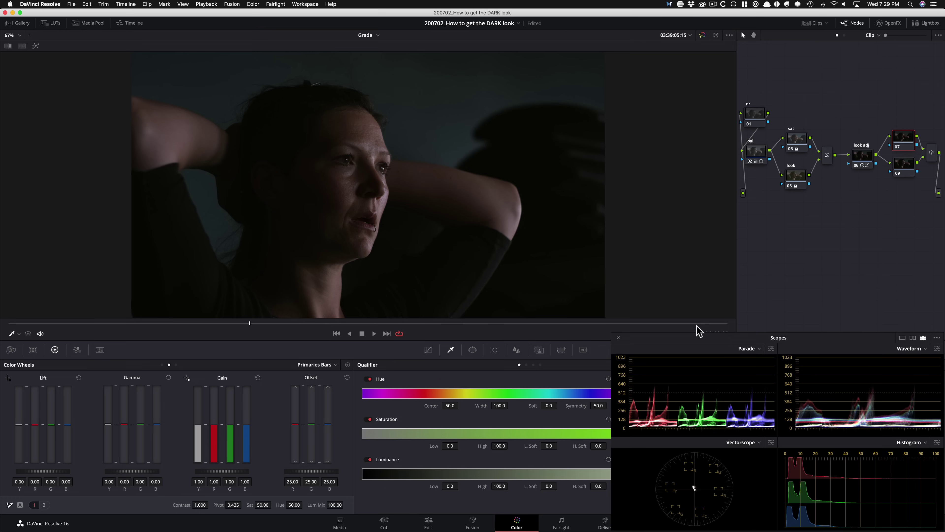
drag(681, 350, 672, 175)
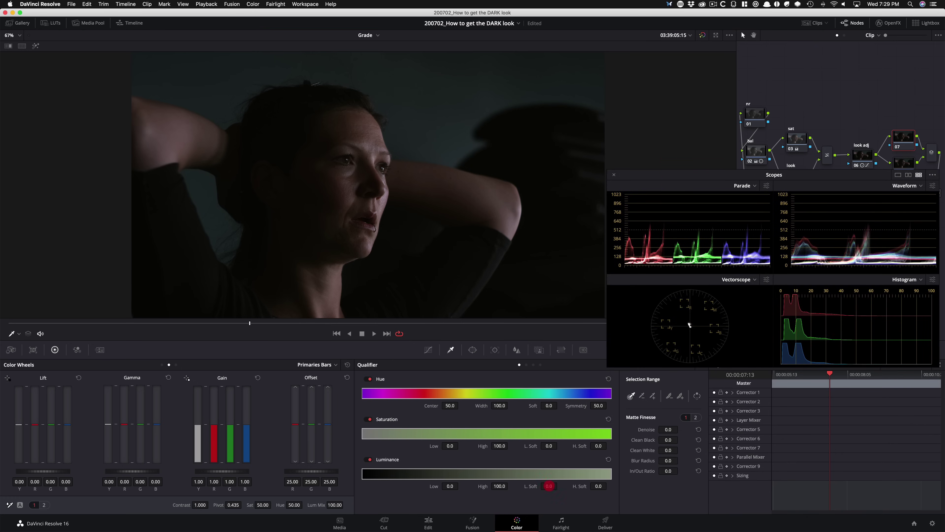
drag(556, 486, 552, 493)
key(shift+h)
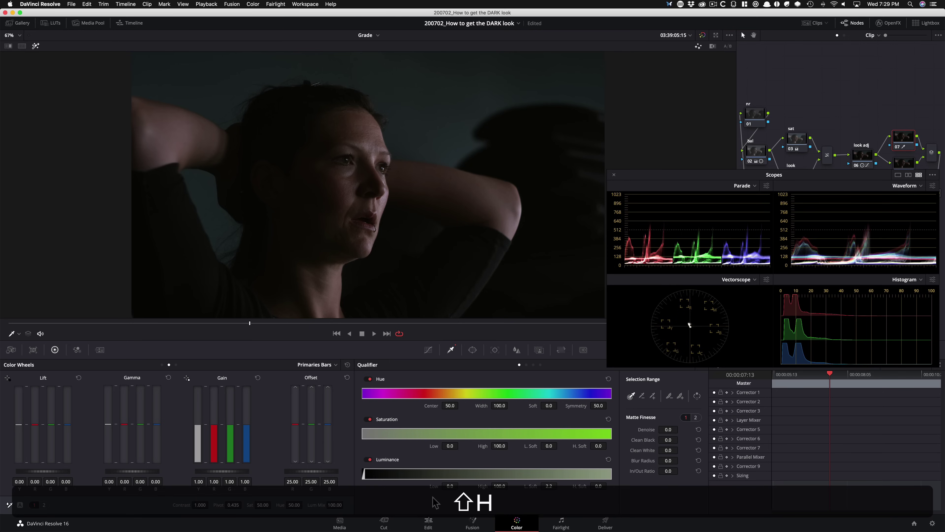
drag(450, 486, 654, 479)
drag(669, 429, 708, 429)
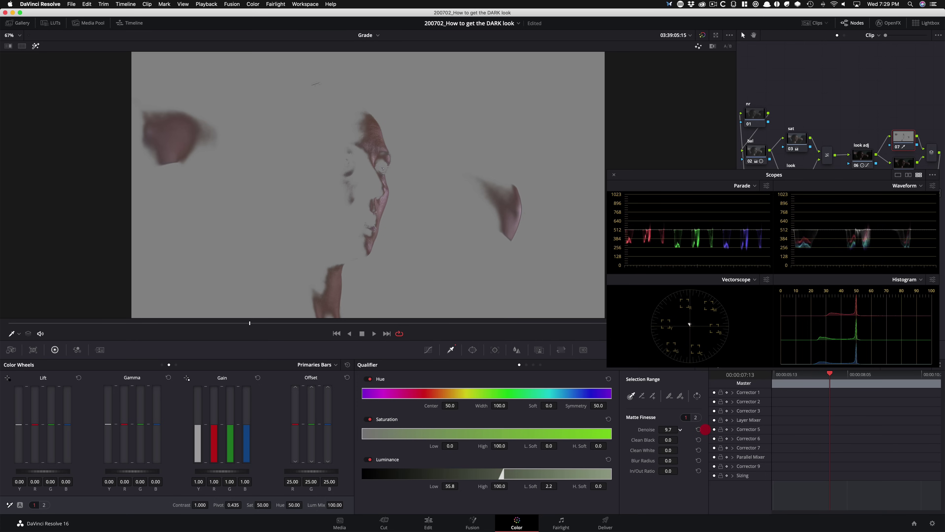
key(shift+h)
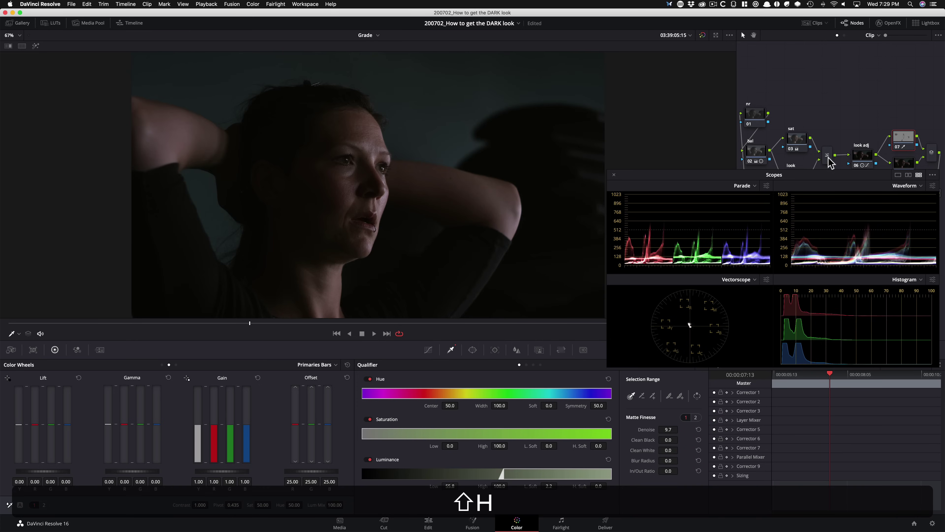
Step: Key the shadows on node 09 by lowering luminance high, then restore the reference split at 104%
click(903, 164)
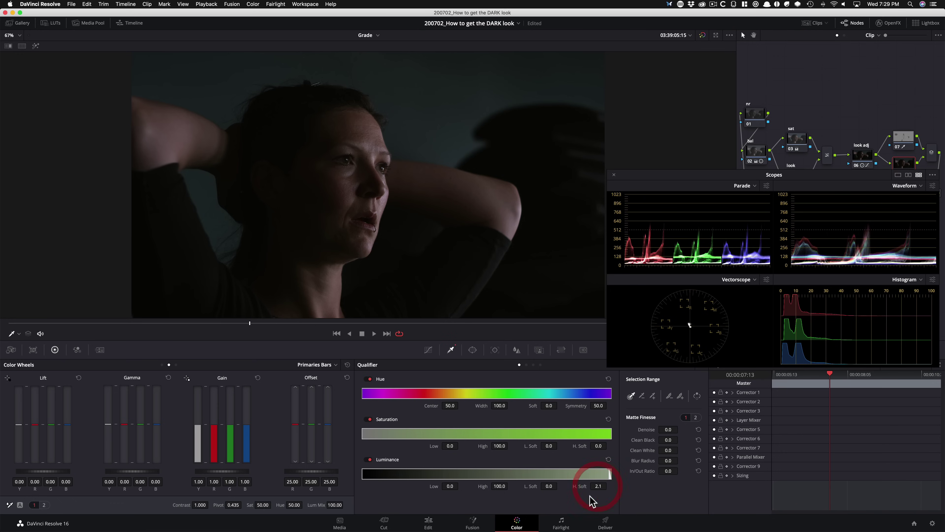
key(shift+h)
drag(496, 485, 324, 481)
key(shift+h)
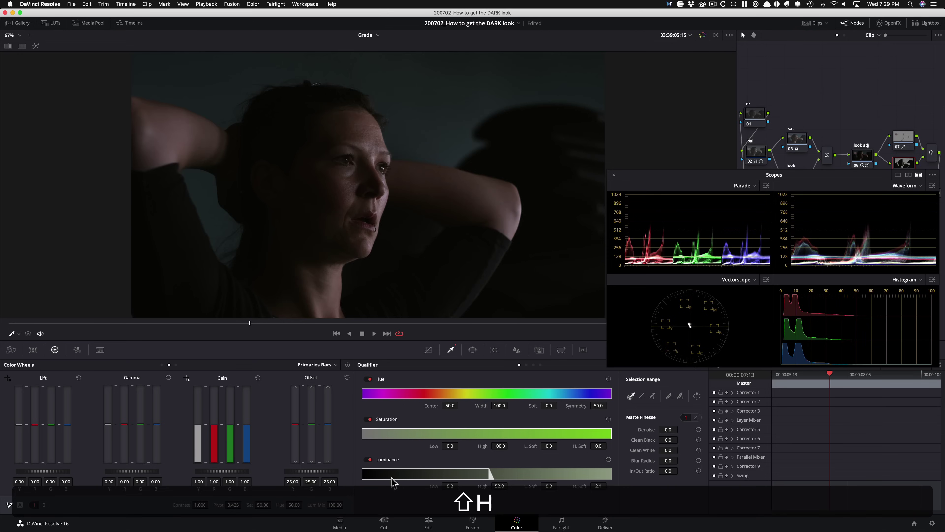
drag(710, 180, 720, 337)
key(alt+super+w)
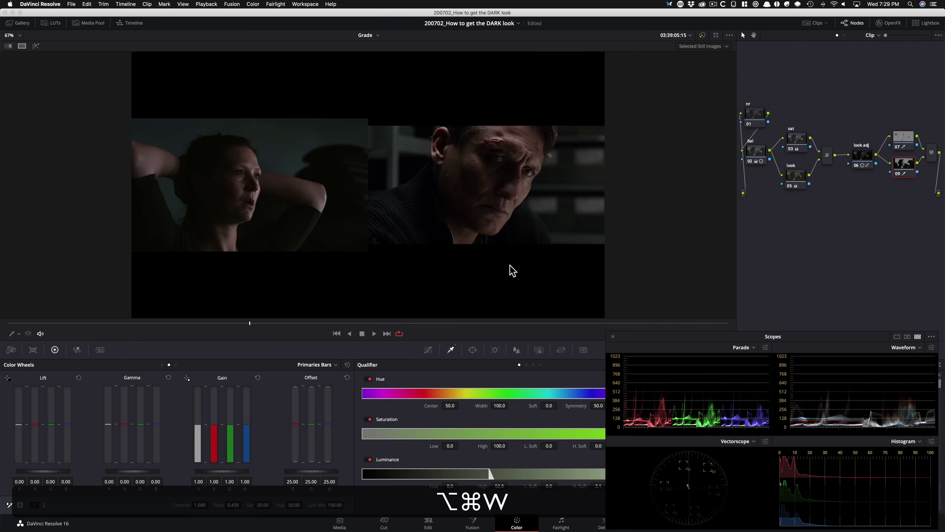
key(super+equal)
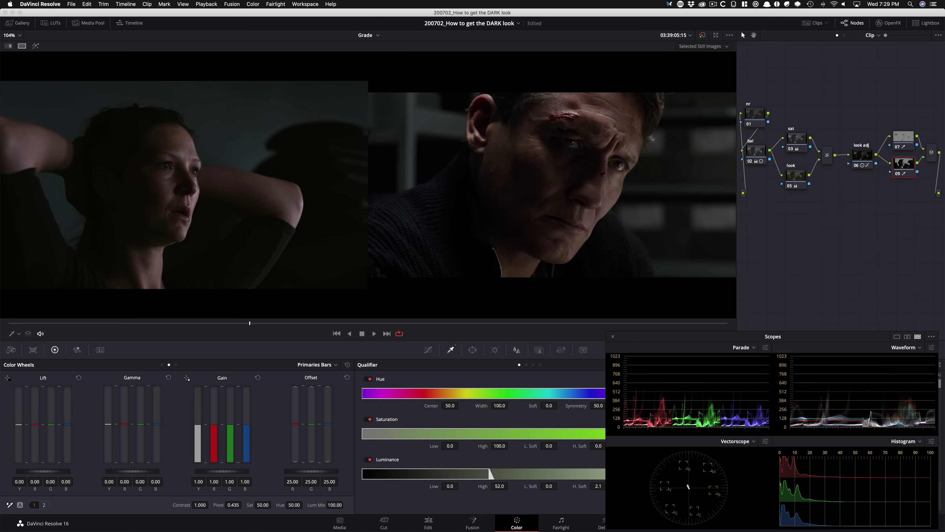
Step: Select node 07, return to colour wheels with temperature/tint shown, and toggle the correction to compare
click(905, 140)
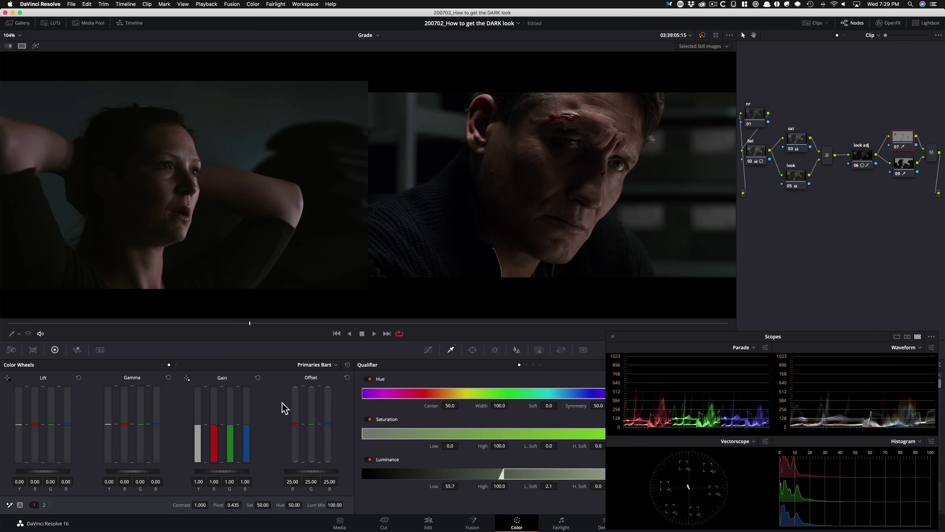
click(162, 364)
click(43, 505)
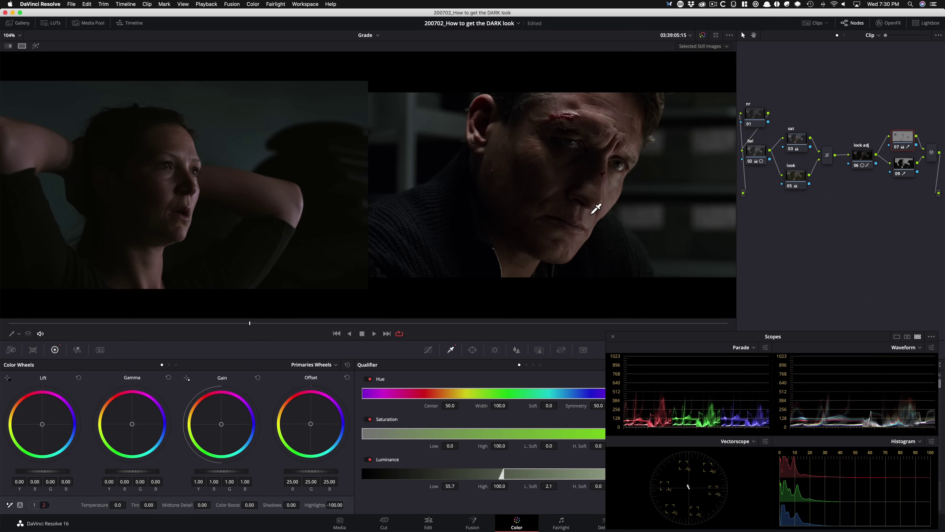
key(super+d)
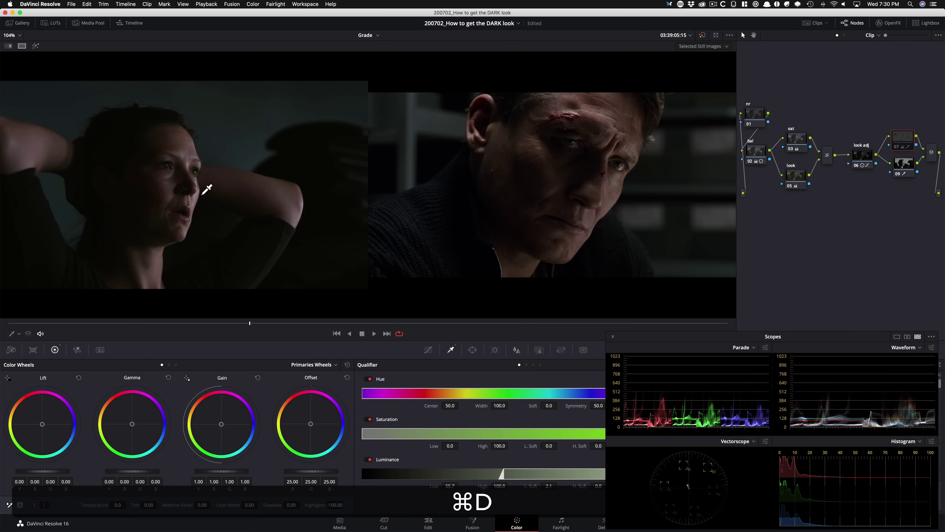
key(super+d)
key(super+d)
key(super+d)
key(super+d)
key(super+d)
key(super+d)
key(super+d)
key(super+d)
key(super+d)
key(super+d)
key(super+d)
key(super+d)
key(super+d)
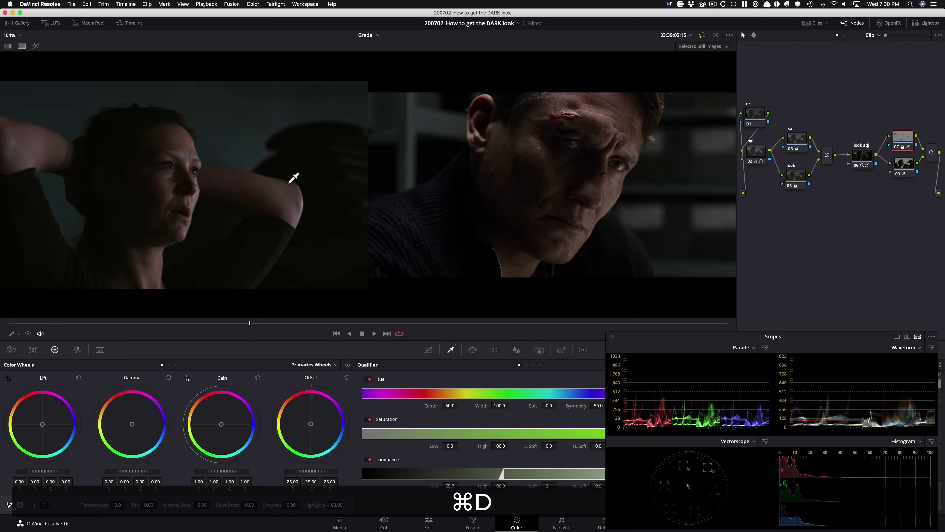
key(super+d)
key(super+d)
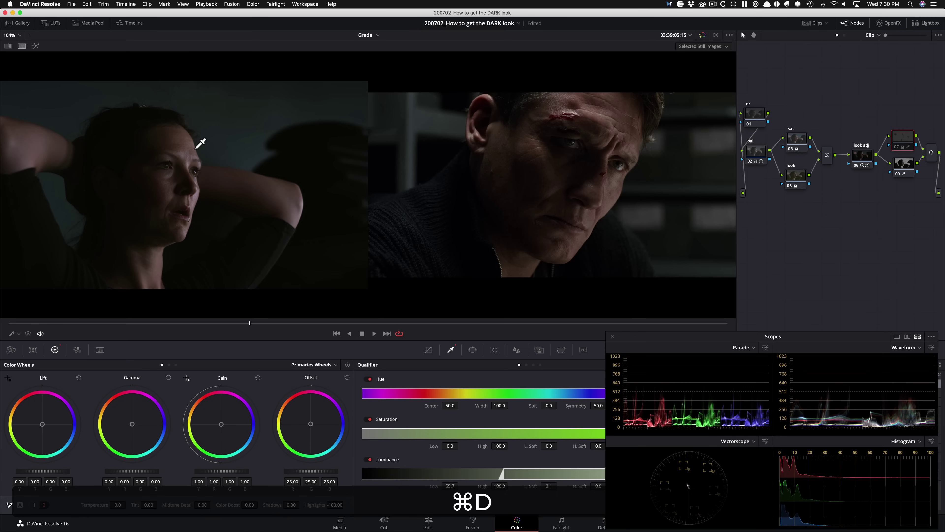
key(super+d)
key(super+d)
key(super+d)
key(super+d)
key(super+d)
key(super+d)
key(super+d)
key(super+d)
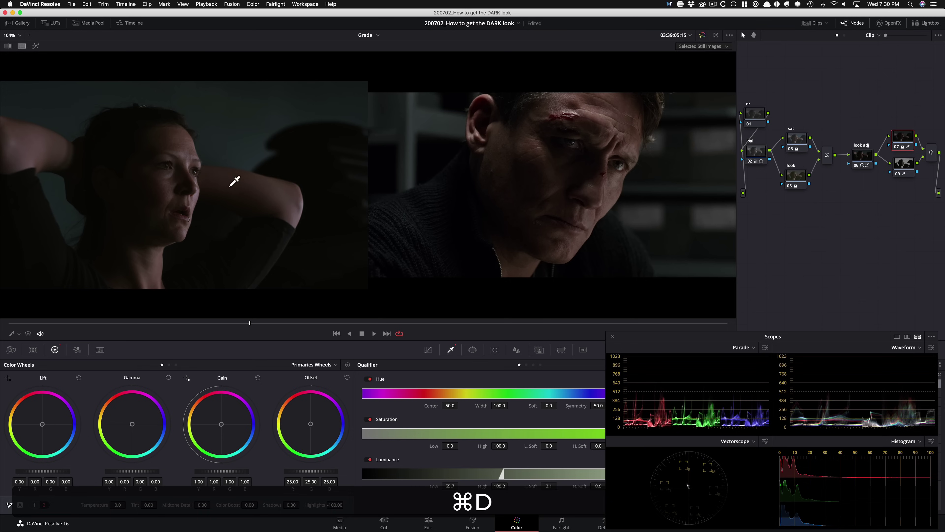
key(super+d)
key(super+d)
key(super+d)
key(super+d)
key(super+d)
key(super+d)
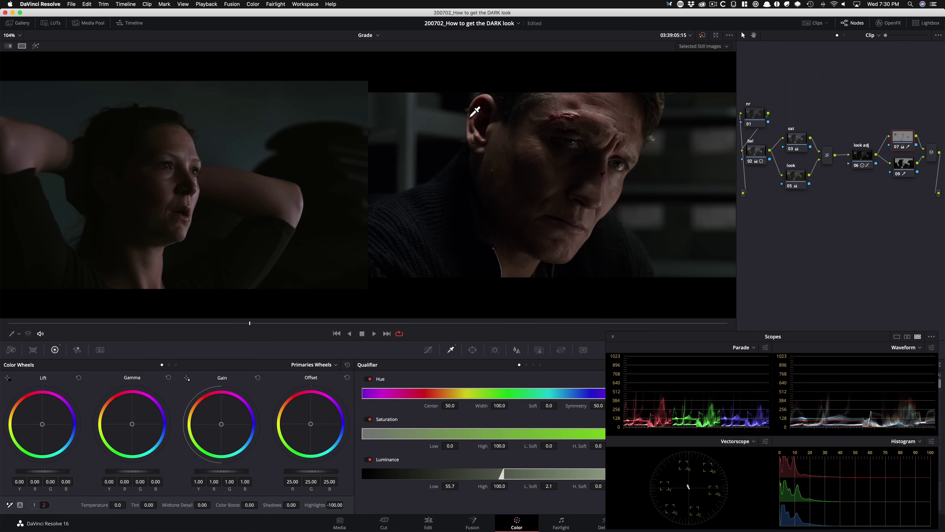
Step: Warm the keyed highlights to gain 1.03 red, 1.01 green, 0.93 blue, comparing before and after
click(473, 143)
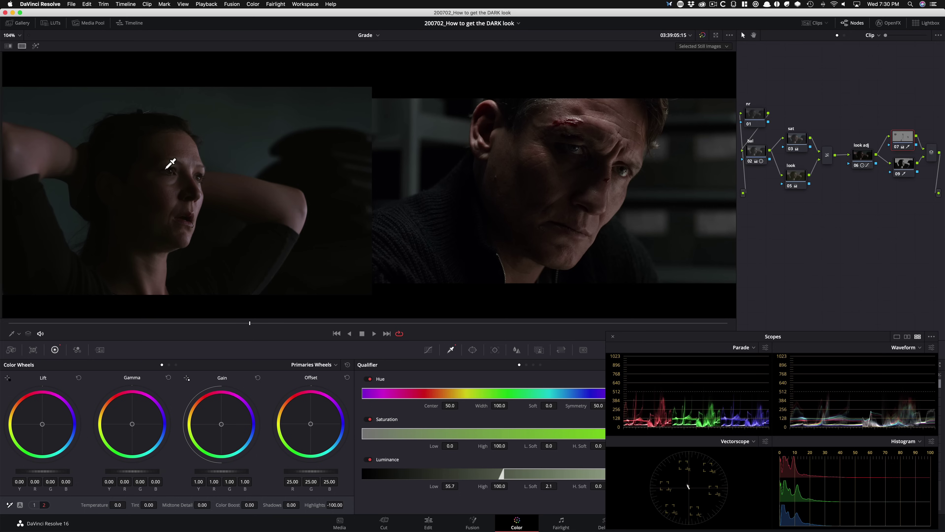
key(super+d)
key(super+d)
key(super+d)
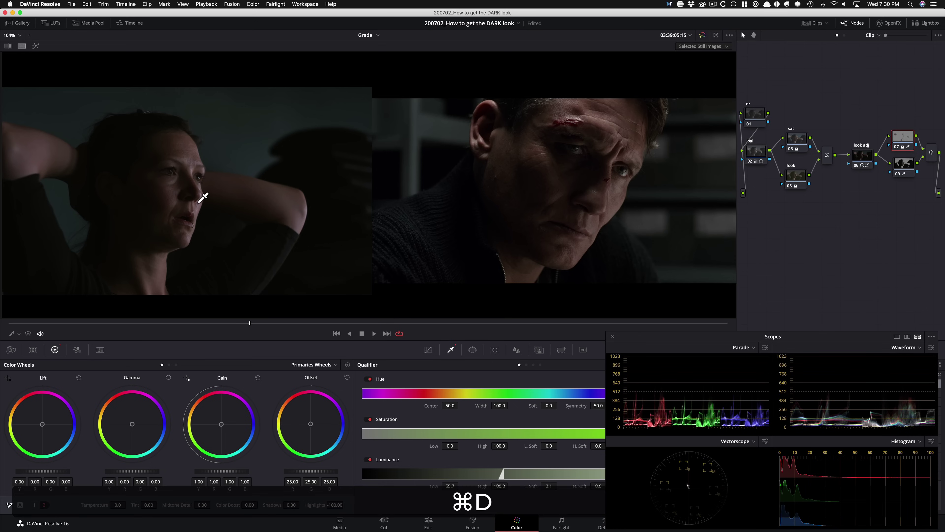
key(super+d)
key(super+d)
key(super+d)
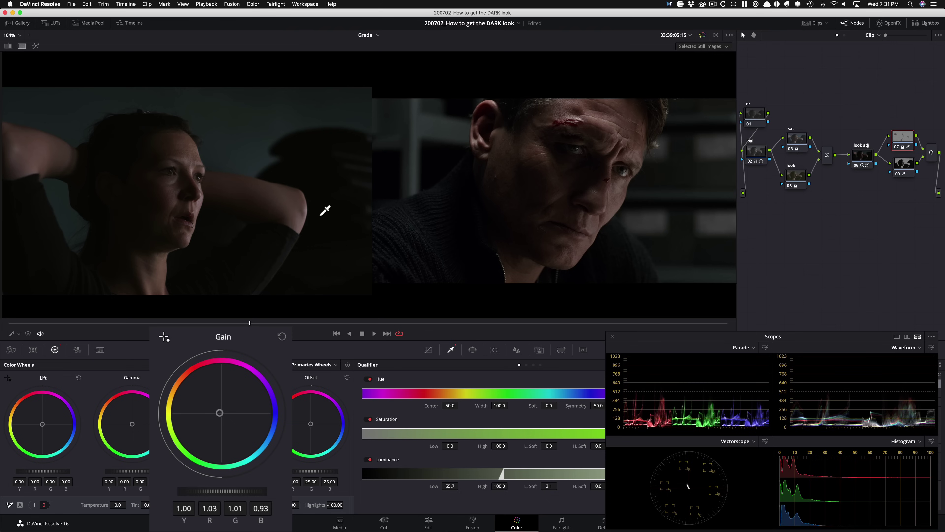
key(super+d)
key(super+d)
key(super+d)
key(super+d)
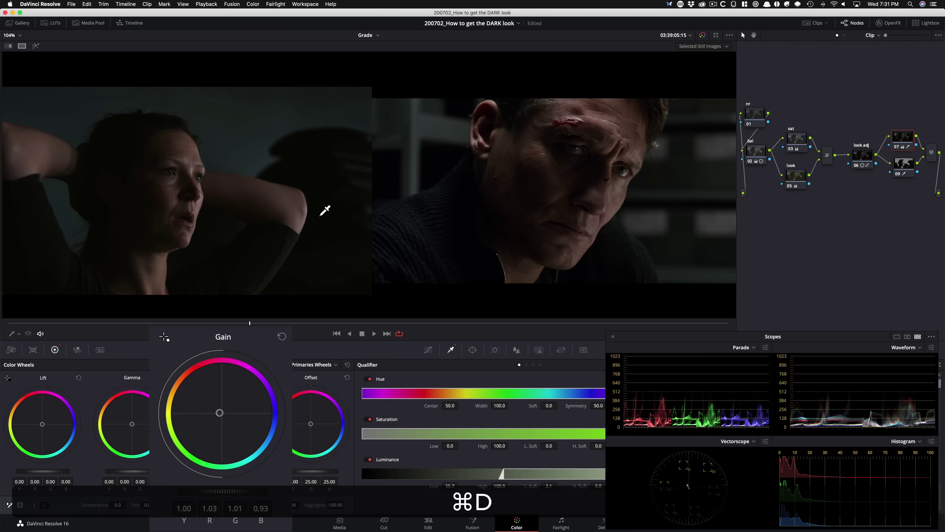
key(super+d)
key(super+d)
key(super+d)
key(super+d)
key(super+d)
key(super+d)
key(super+d)
key(super+d)
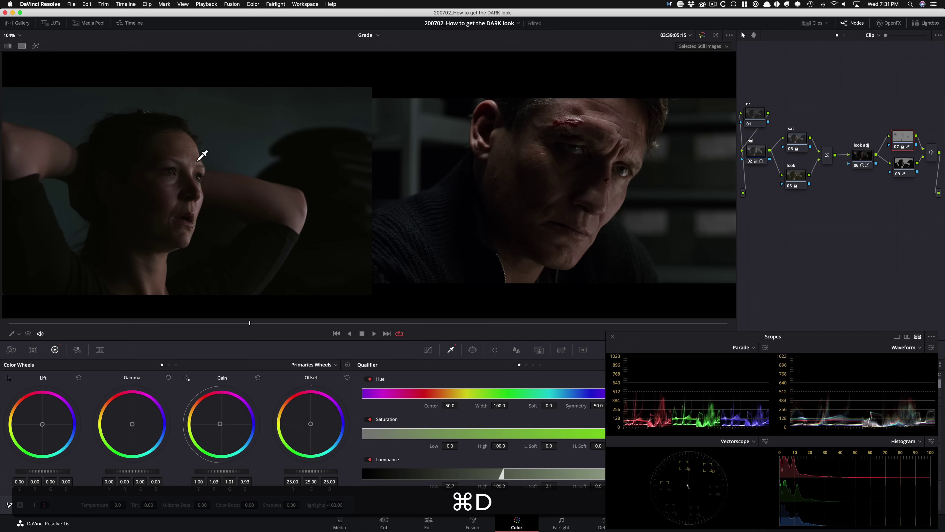
key(super+d)
key(super+d)
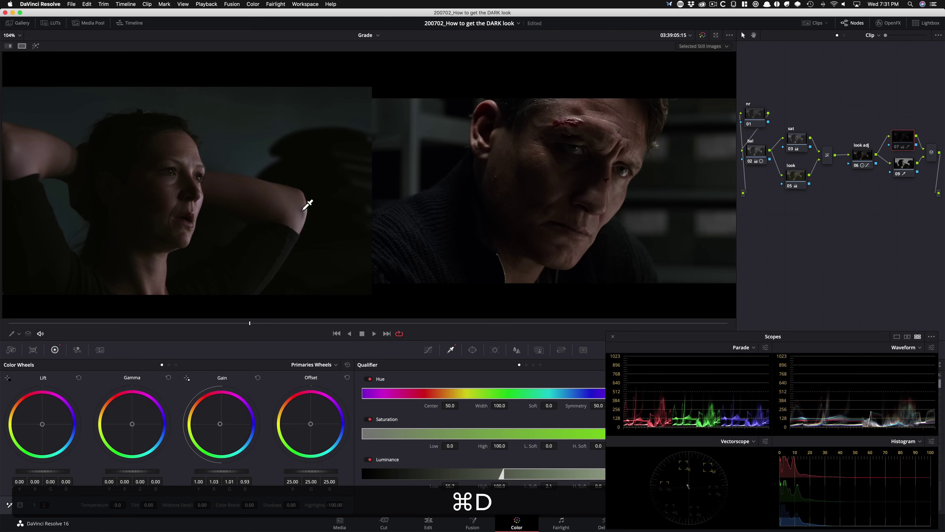
key(super+d)
key(super+d)
key(super+d)
key(super+d)
key(super+d)
key(super+d)
key(super+d)
key(super+d)
key(super+d)
key(super+d)
key(super+d)
key(super+d)
key(super+d)
key(super+d)
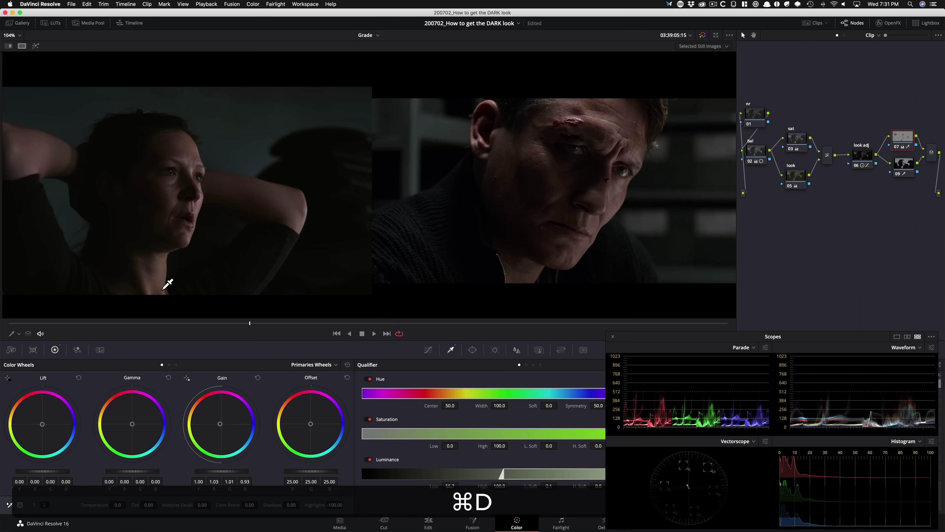
key(super+d)
key(super+d)
key(super+d)
key(super+d)
key(super+d)
key(super+d)
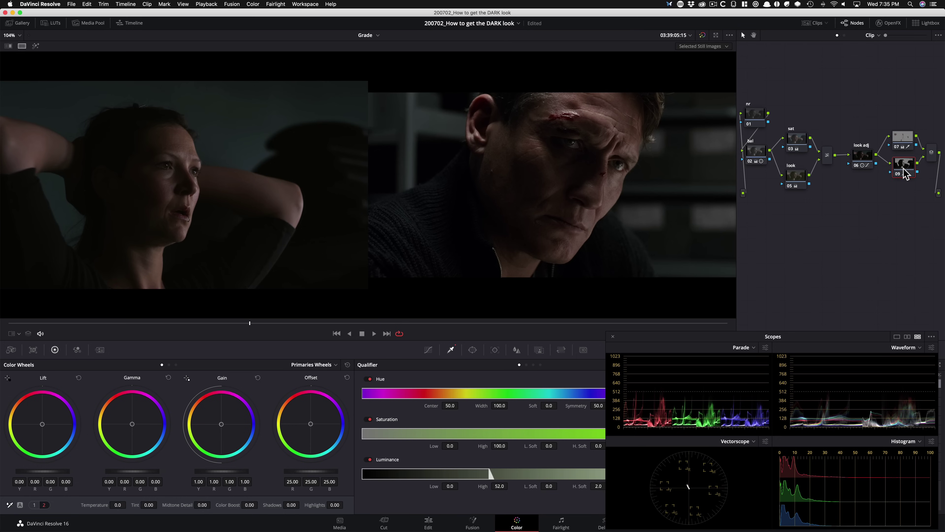
Step: Tint node 09's log shadows slightly cool (red −0.01, blue 0.01) and compare before and after
key(alt+z)
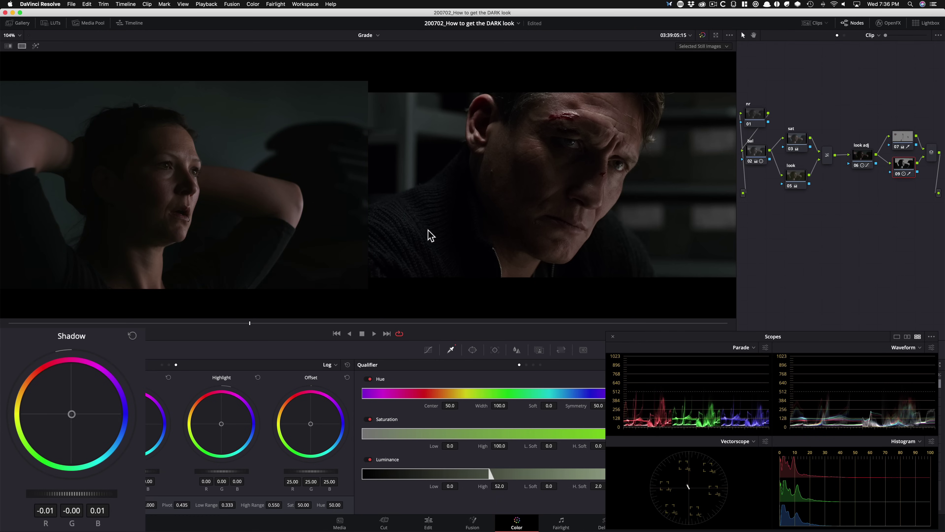
key(super+d)
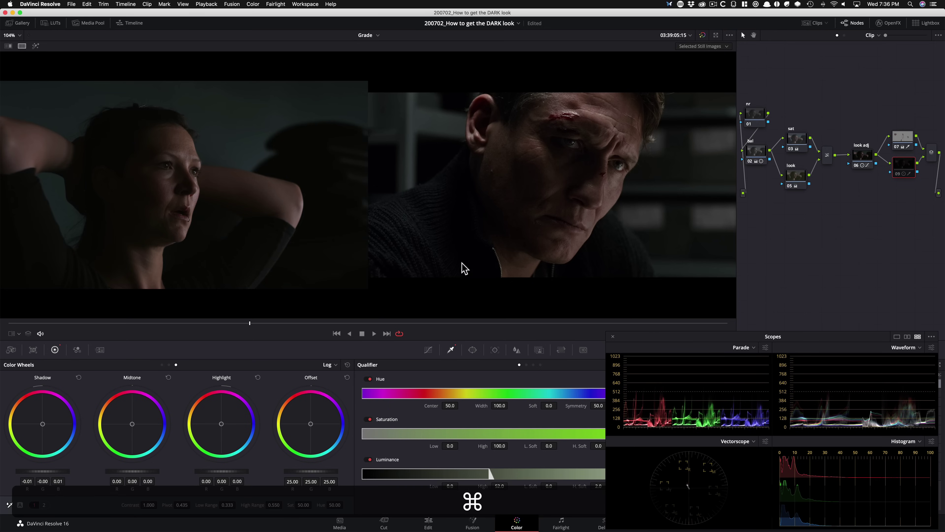
key(super+d)
key(super+d)
key(super+d)
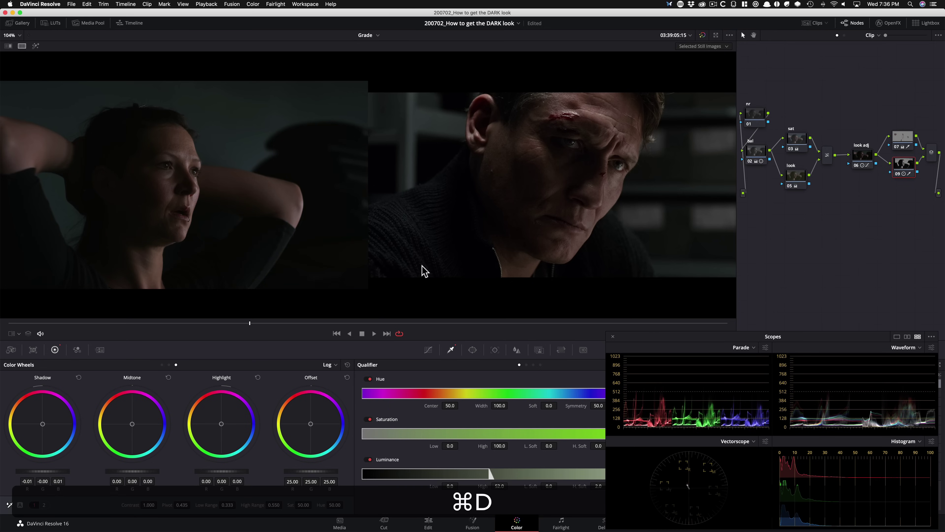
Step: Compare the shadow tint on and off against the reference frame
key(super+d)
key(super+d)
key(super+d)
key(super+d)
key(super+d)
key(super+d)
key(super+d)
key(super+d)
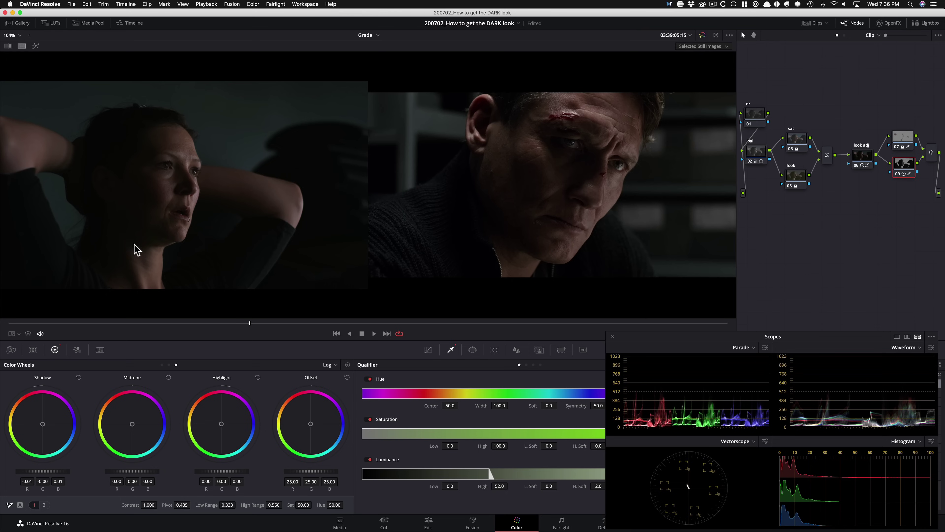
key(super+d)
key(super+d)
key(super+d)
key(super+w)
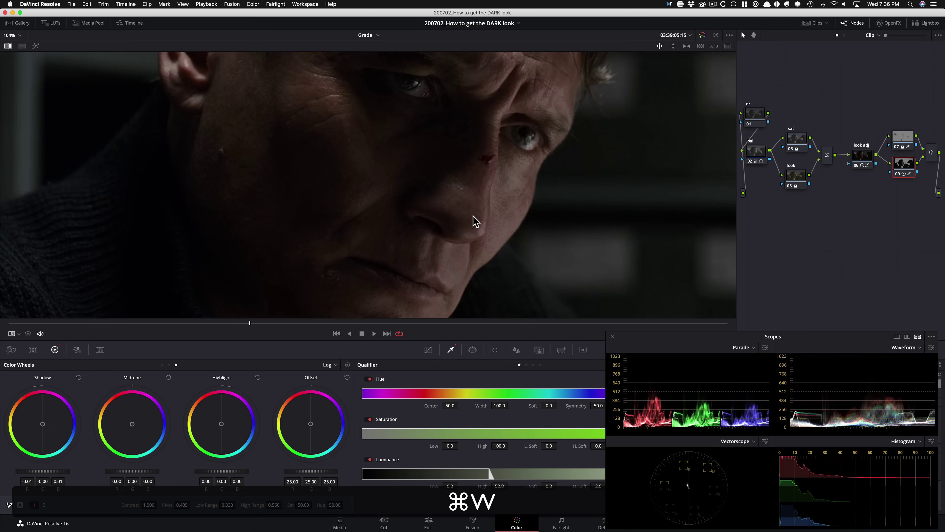
key(super+w)
key(super+d)
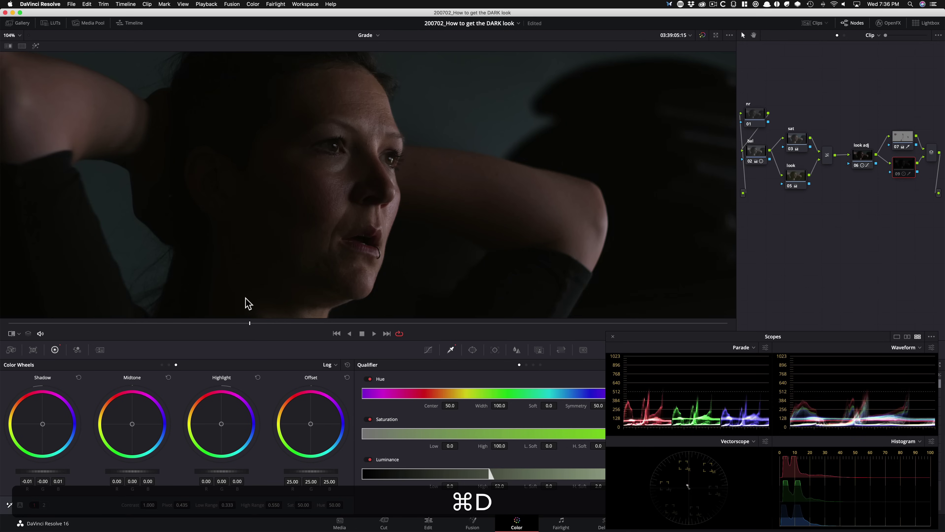
key(super+d)
key(super+w)
key(super+w)
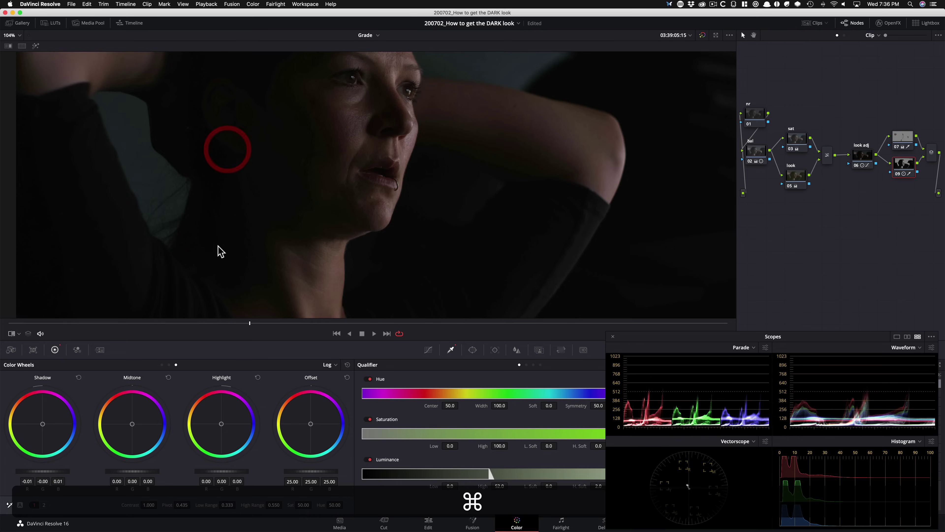
key(super+w)
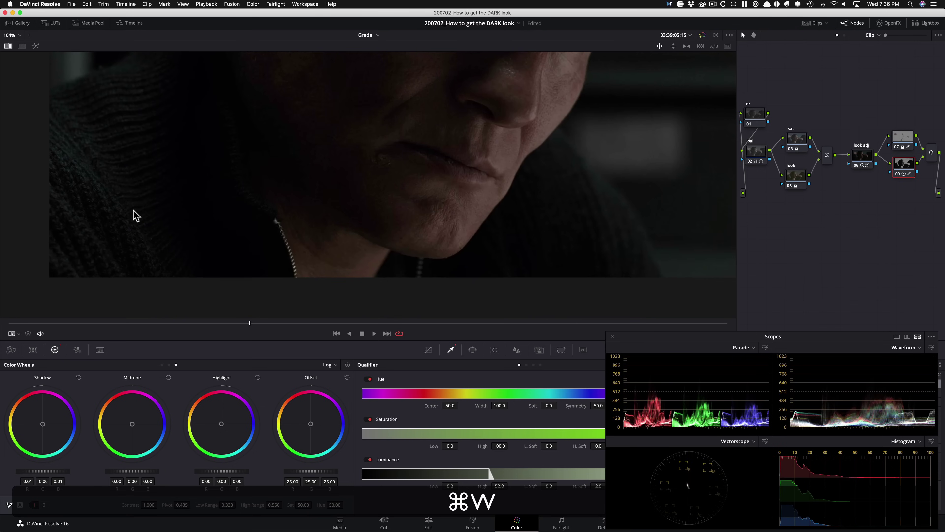
key(super+w)
key(super+d)
key(super+d)
key(super+d)
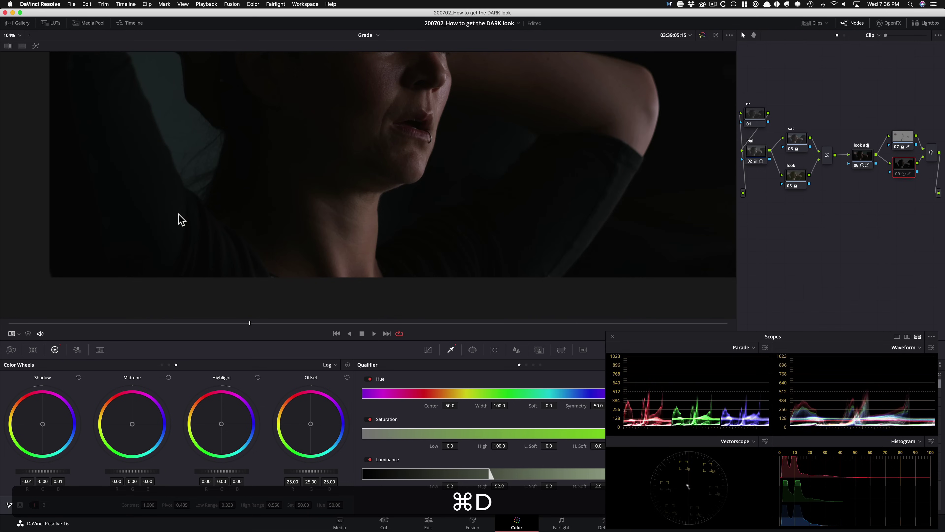
key(super+d)
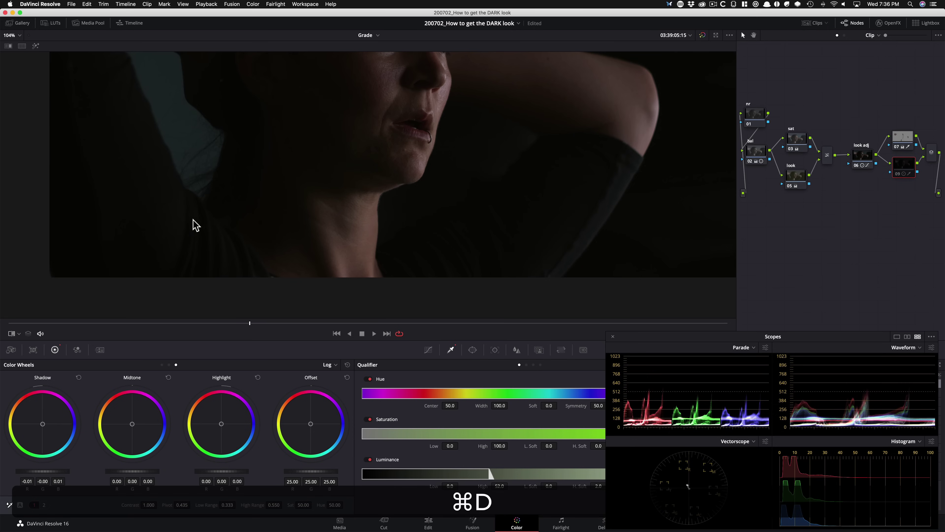
key(super+d)
key(super+d)
key(super+d)
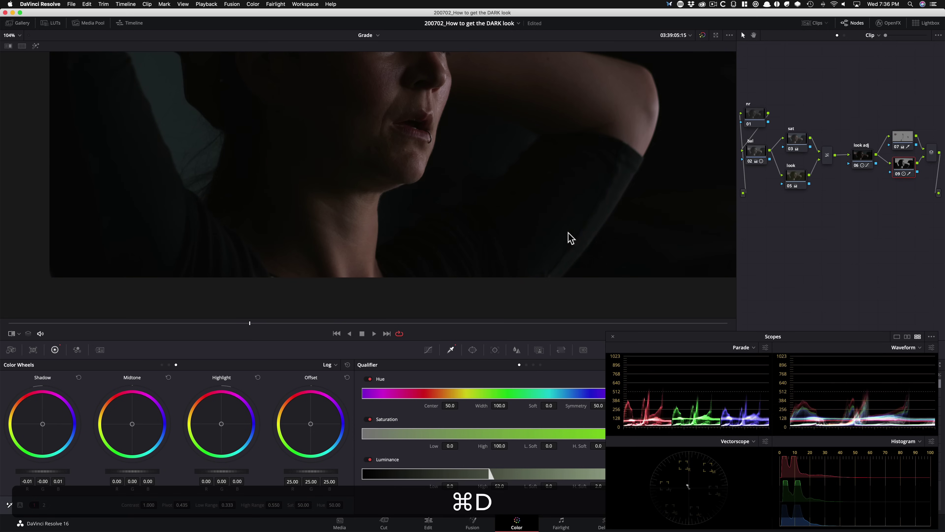
key(super+w)
key(super+w)
key(super+w)
key(super+w)
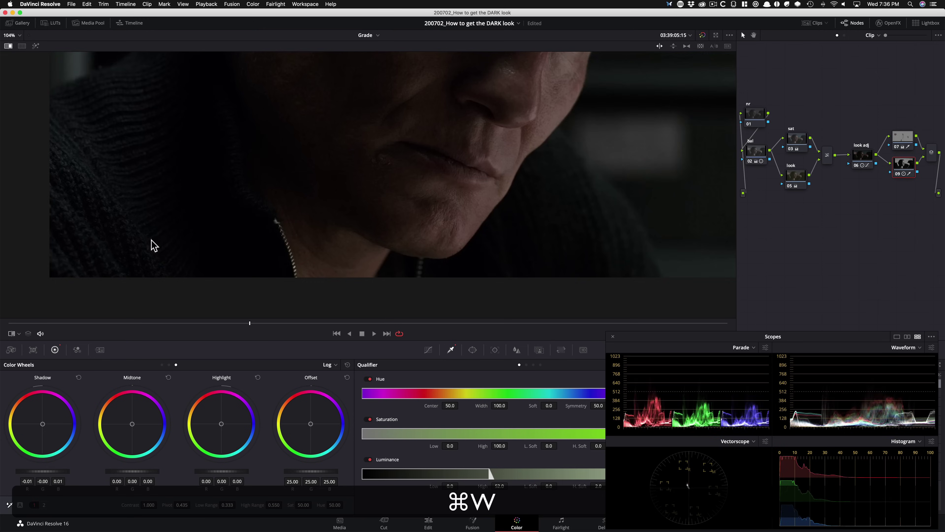
Step: Fit the whole frame in the viewer and keep comparing the graded shot with the reference
key(shift+super+z)
key(shift+z)
key(super+d)
key(super+d)
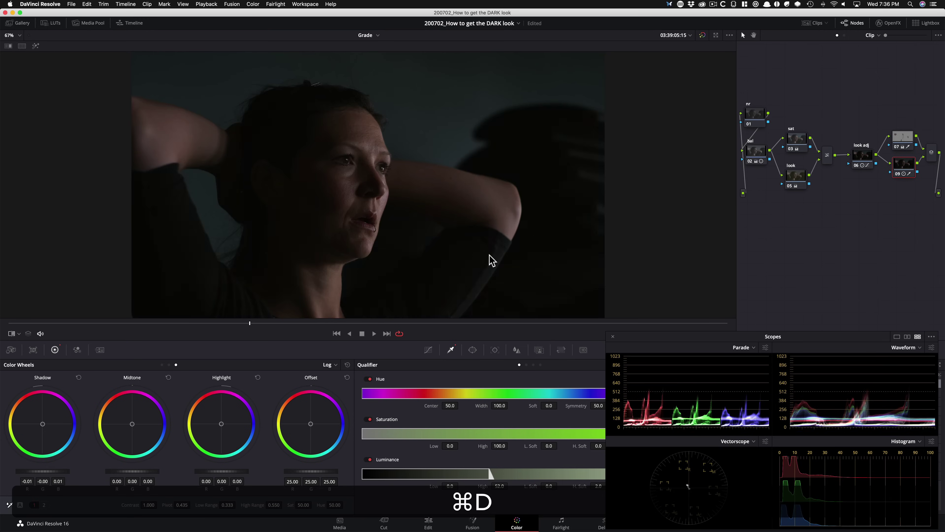
key(super+d)
key(super+d)
key(super+d)
key(super+d)
key(super+d)
key(super+d)
key(super+d)
key(super+d)
key(super+d)
key(super+d)
key(super+w)
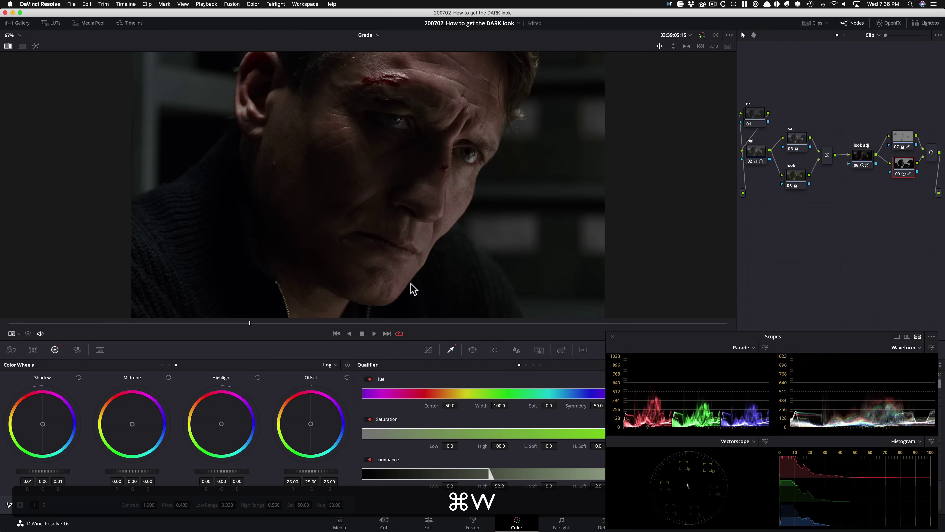
key(super+w)
key(super+d)
key(super+d)
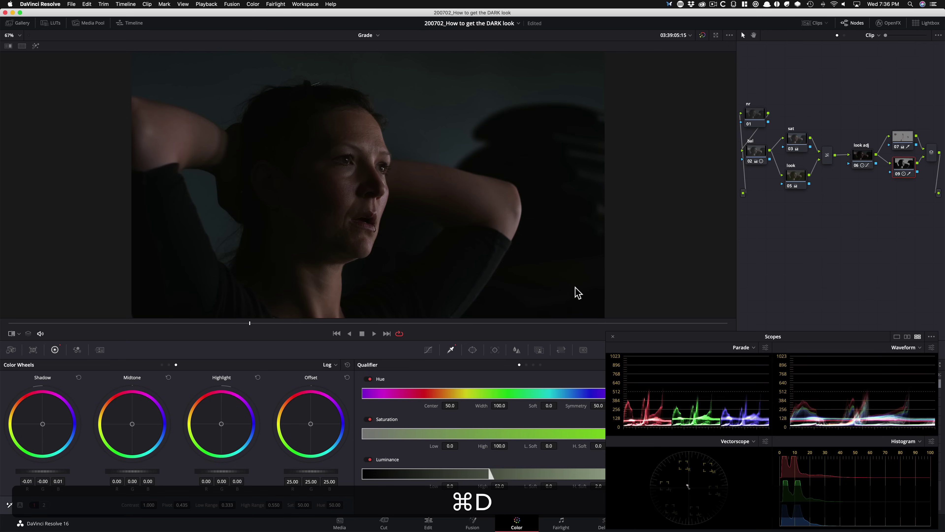
key(super+w)
key(super+w)
key(super+d)
key(super+d)
key(super+d)
key(super+w)
key(super+w)
key(super+d)
key(super+d)
key(shift+z)
key(super+d)
key(super+d)
key(alt+s)
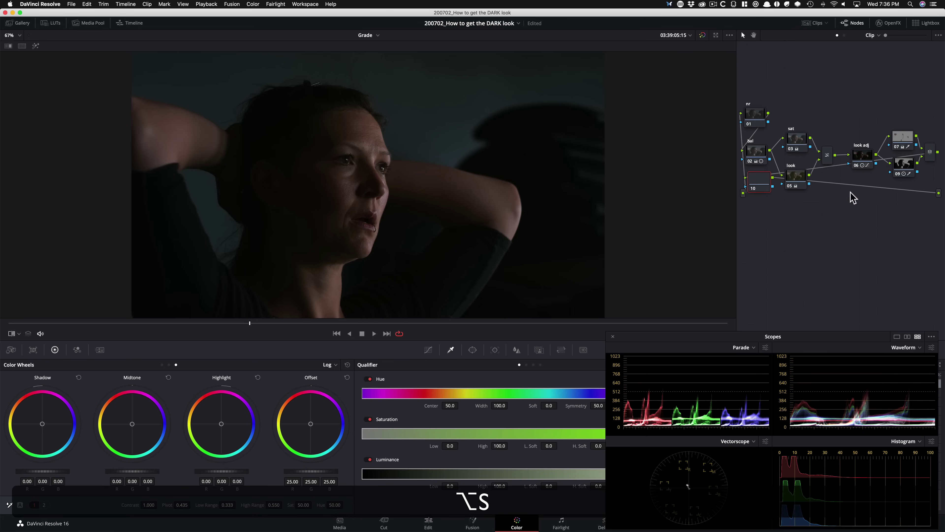
drag(758, 189, 760, 229)
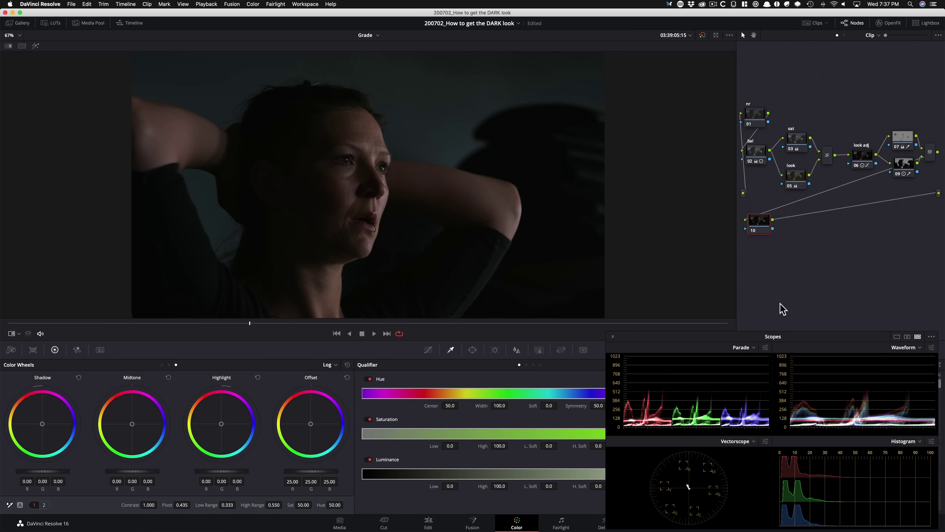
key(alt+super+w)
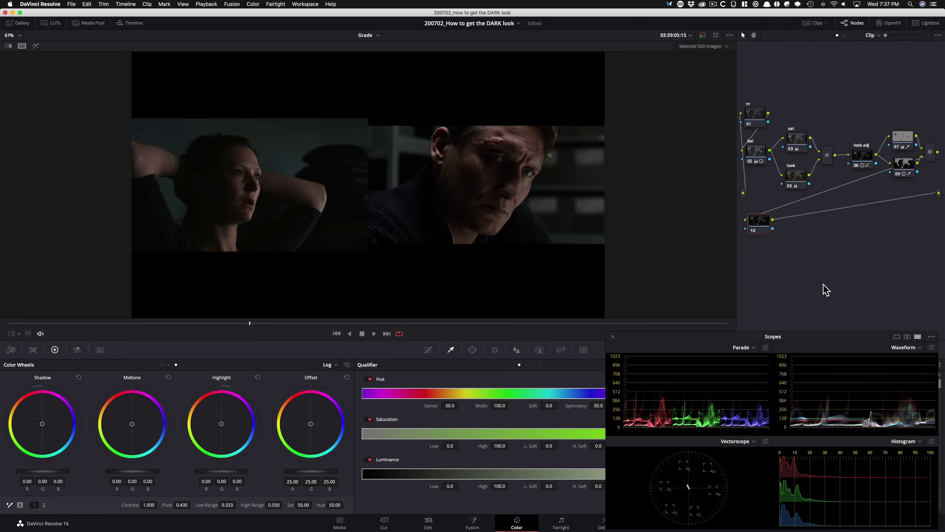
key(super+minus)
key(super+minus)
key(super+equal)
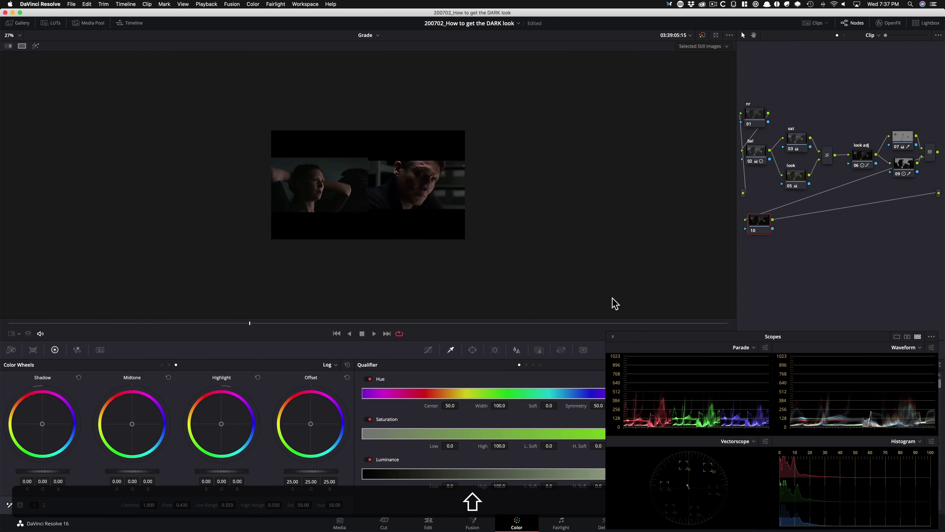
key(shift+z)
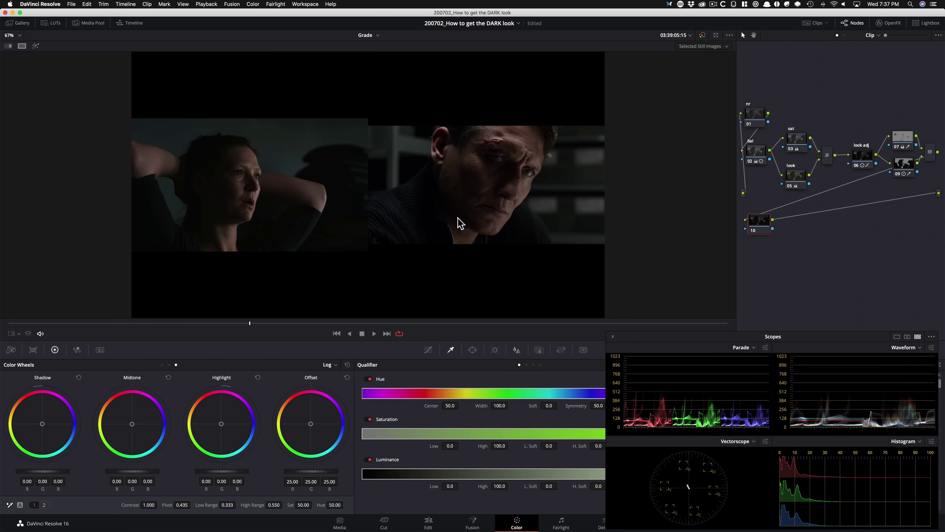
key(super+w)
key(super+w)
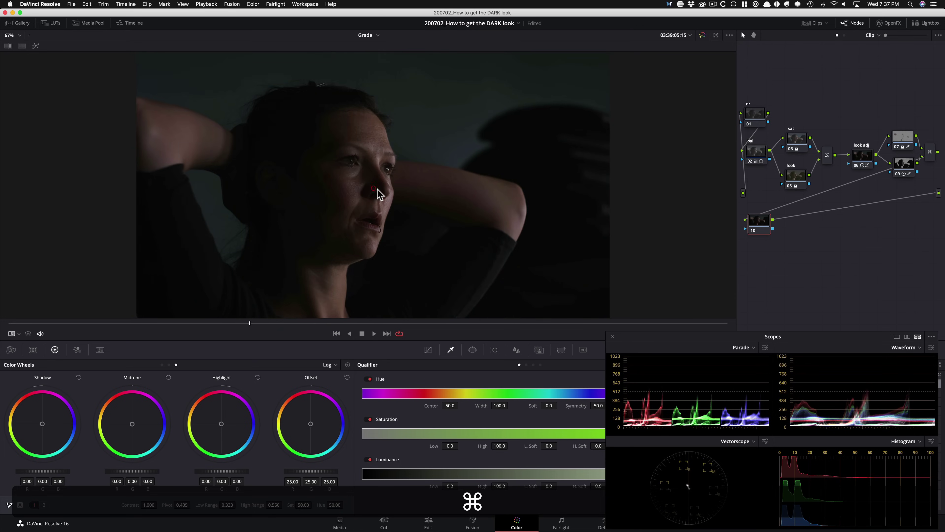
Step: Set node 10's blur radius to 0.47, compare it with the reference, and add serial node 11
key(super+equal)
key(super+equal)
key(super+equal)
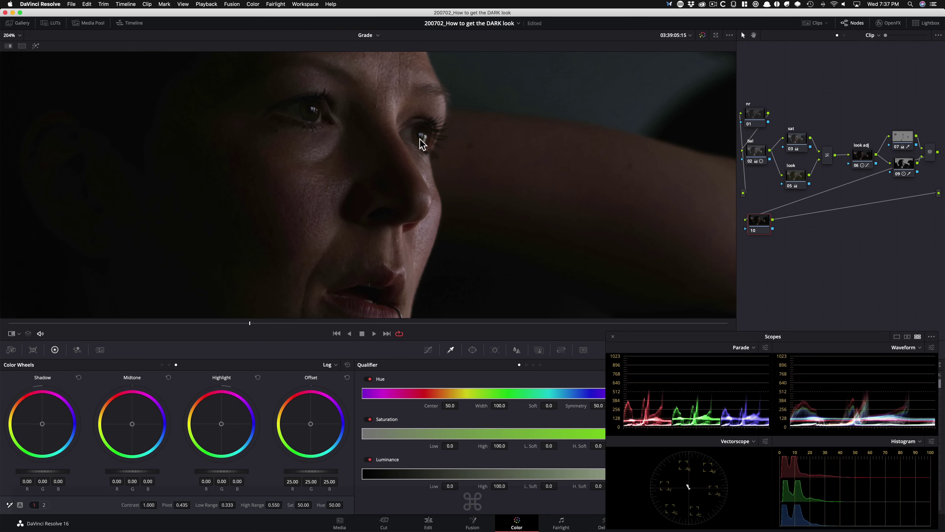
click(516, 350)
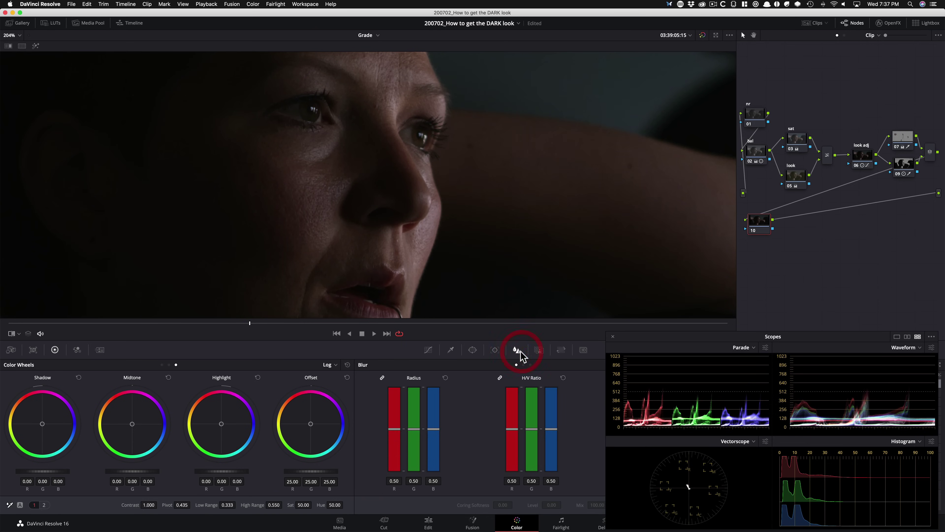
drag(394, 429, 394, 431)
key(super+d)
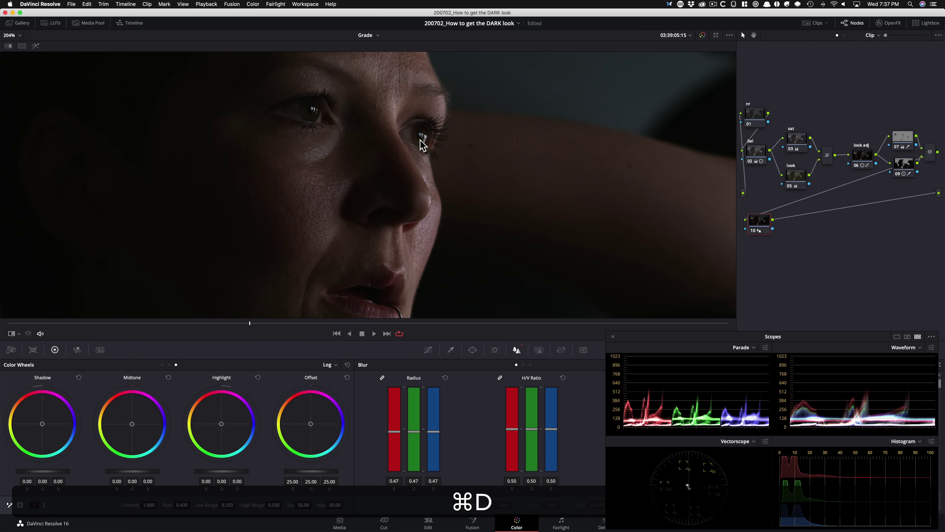
key(super+d)
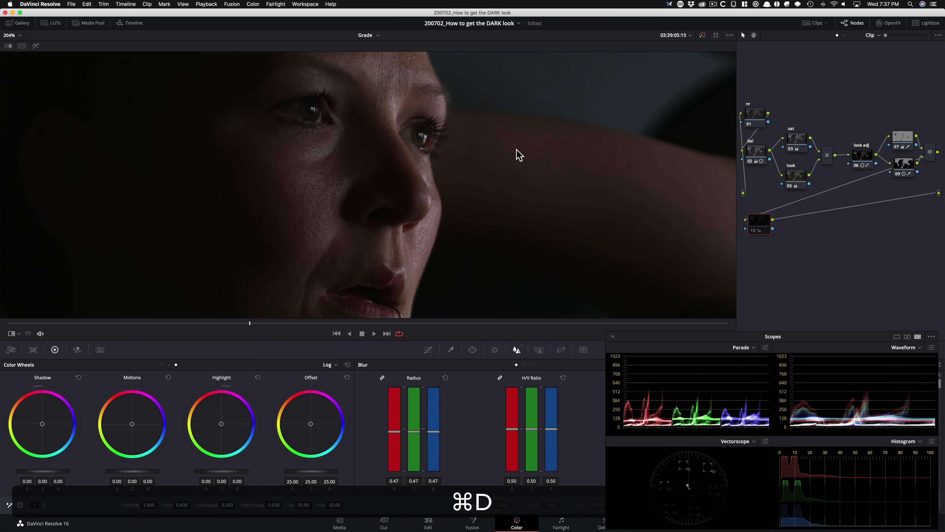
key(super+d)
key(shift+z)
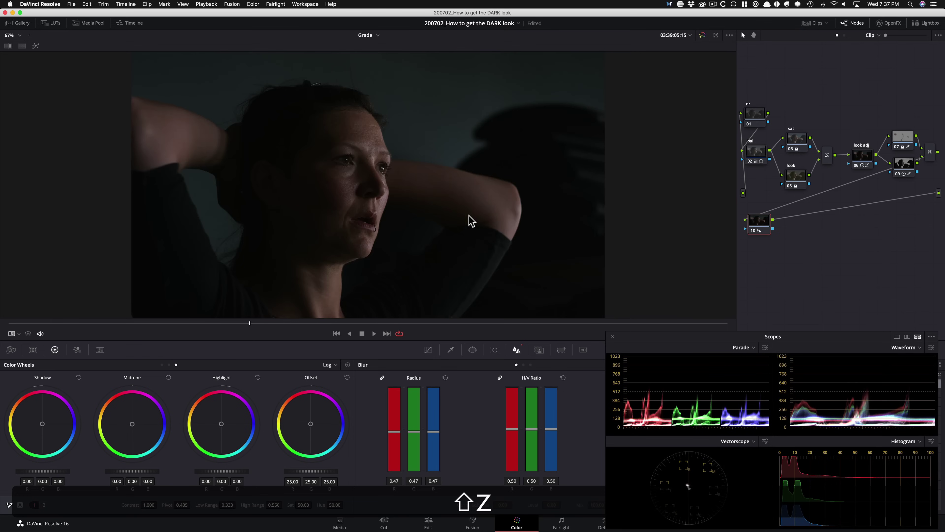
key(super+w)
key(super+w)
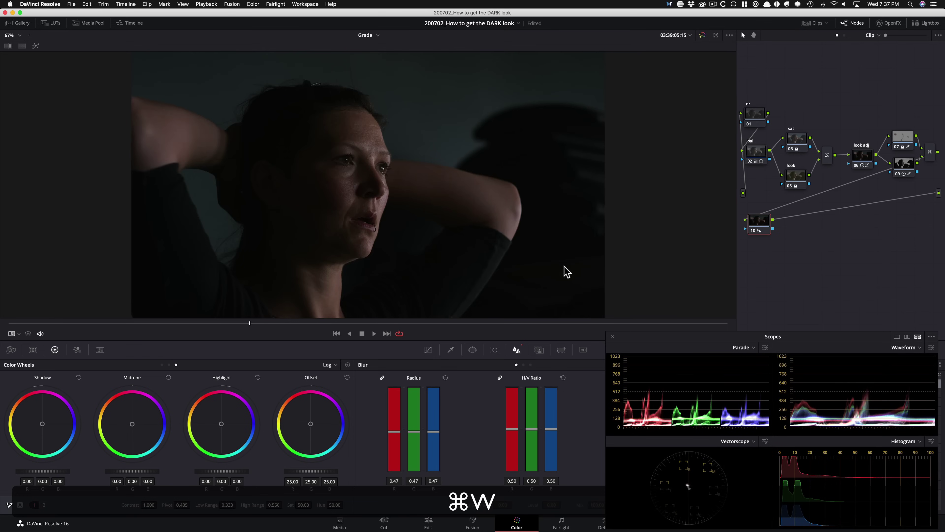
key(alt+s)
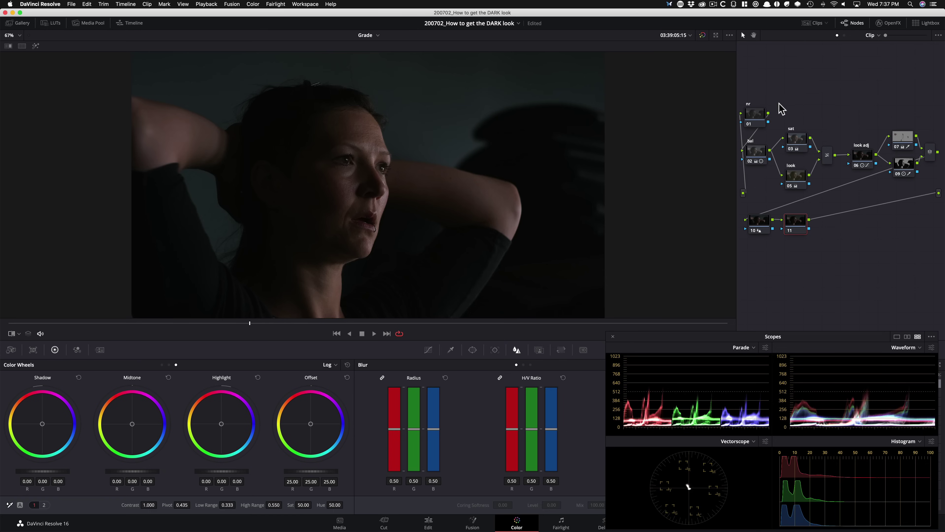
Step: On the nr node, unlink the spatial thresholds and set Chroma to 6.8
click(758, 119)
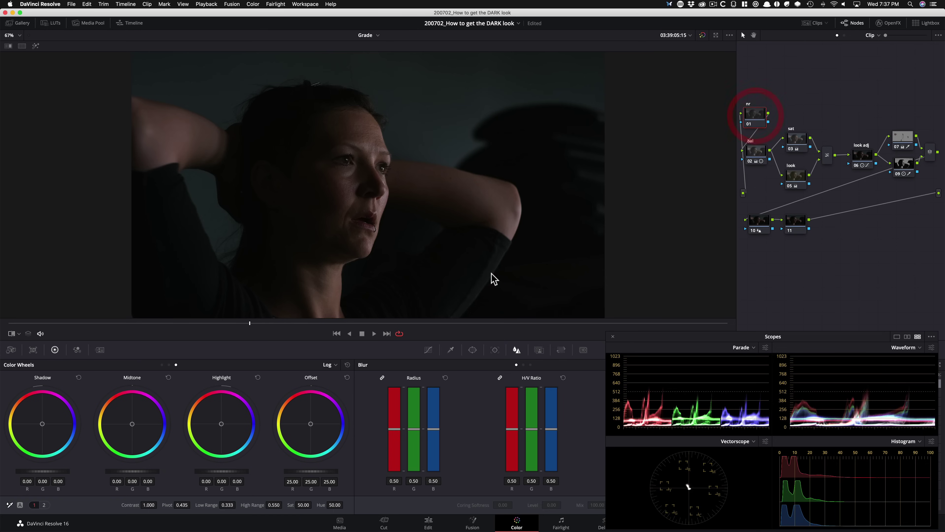
click(100, 350)
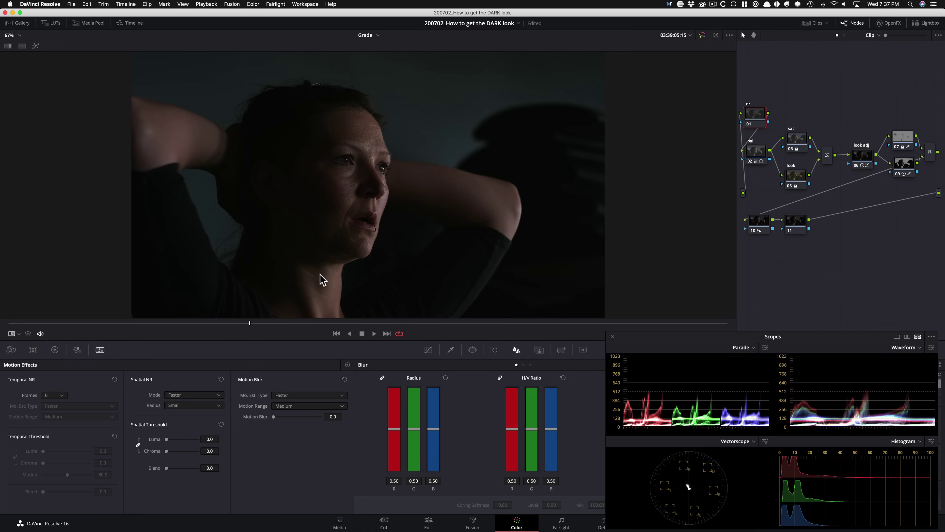
click(136, 445)
double_click(215, 451)
text(6.8)
key(Return)
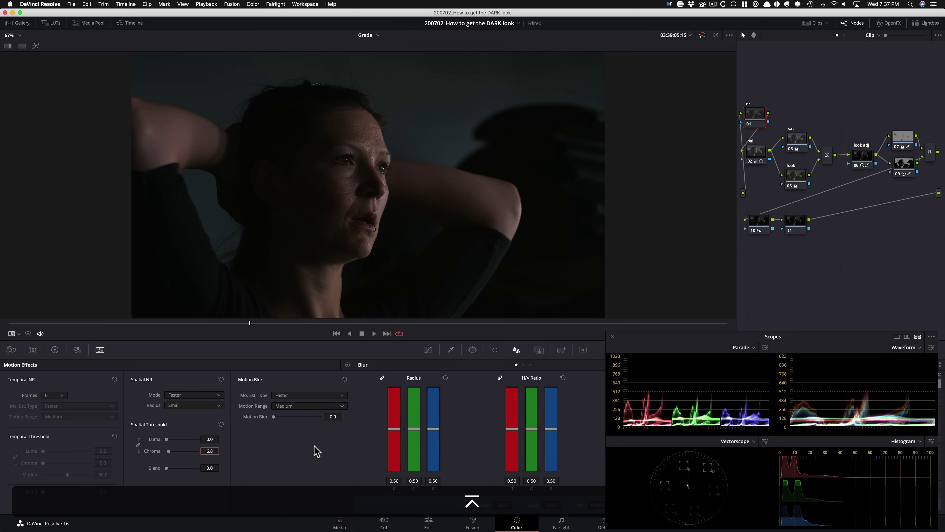
click(55, 350)
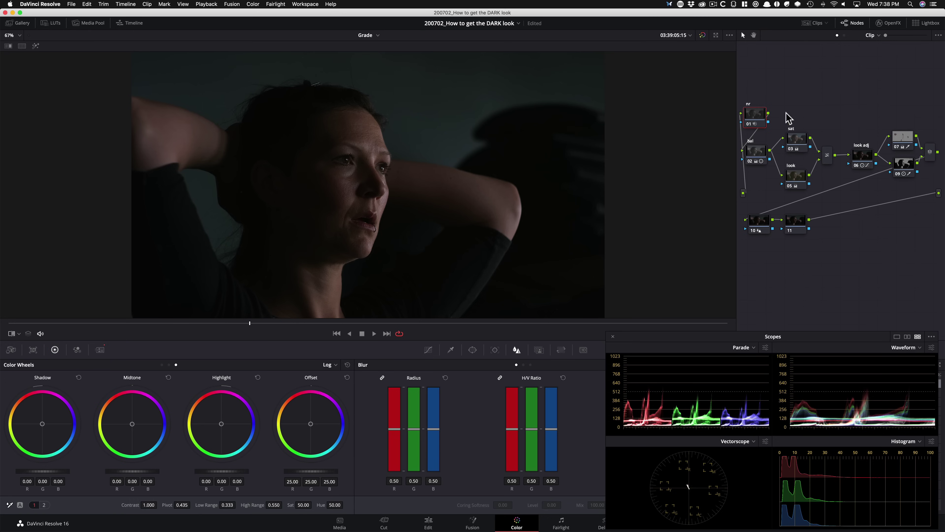
click(794, 224)
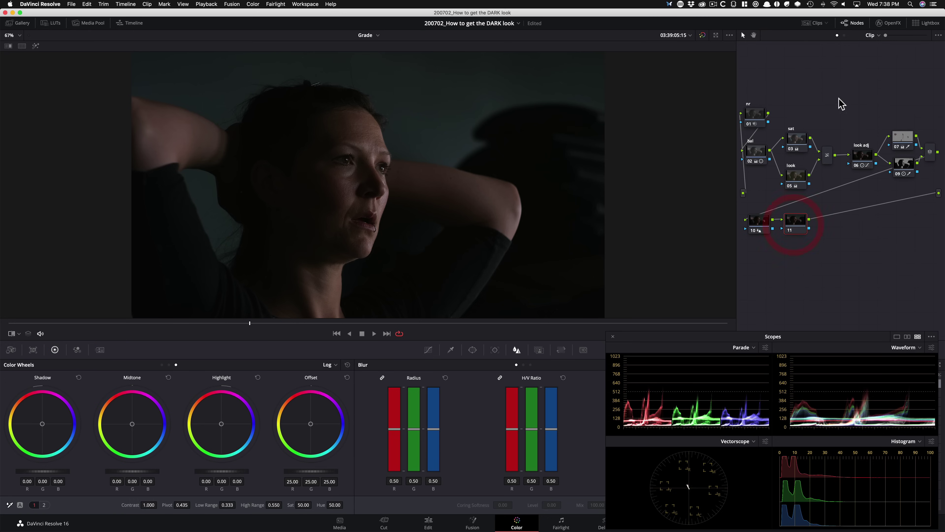
Step: Apply the Film Grain effect to node 11 using the 35mm 400T preset
click(889, 22)
key(cmd+a)
text(gra)
drag(823, 85, 671, 227)
click(890, 82)
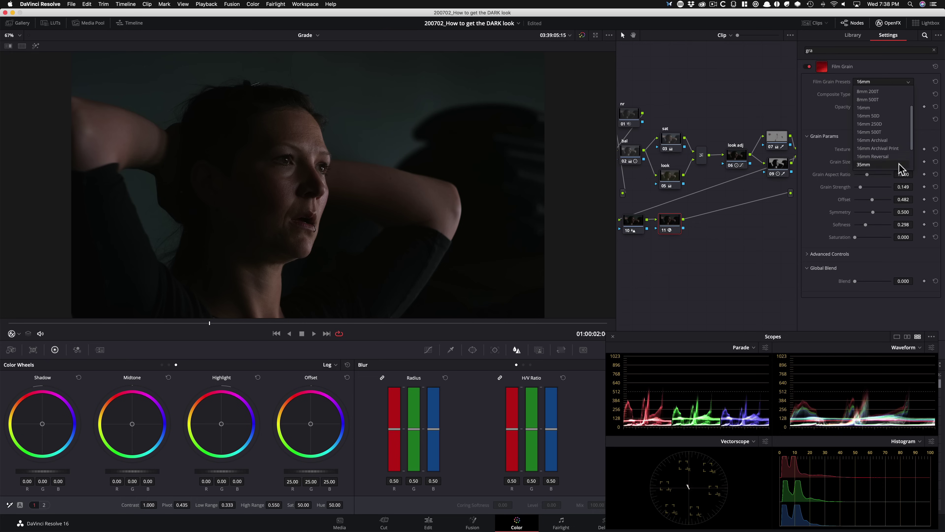
click(877, 165)
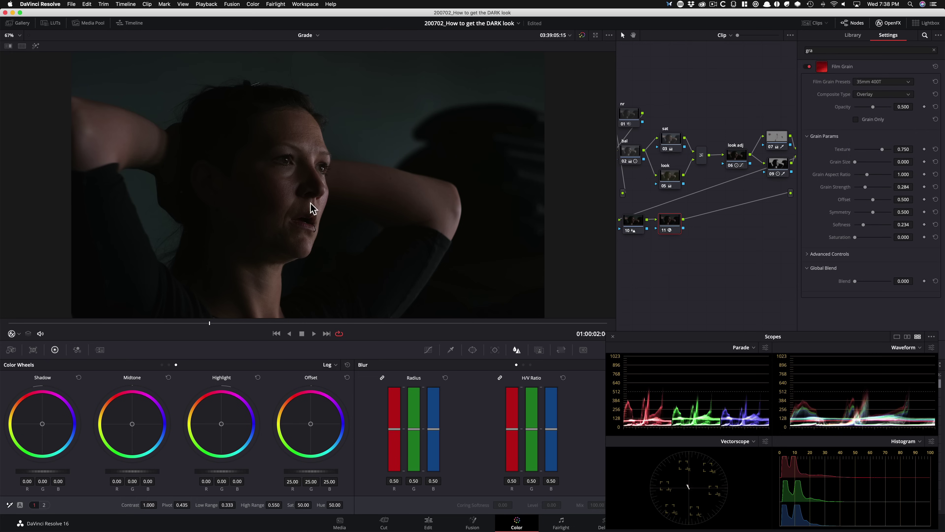
Step: Zoom into the woman's face at about 497% and compare the grain on and off
key(cmd+=)
key(cmd+=)
key(cmd+=)
key(super+=)
drag(402, 188, 283, 267)
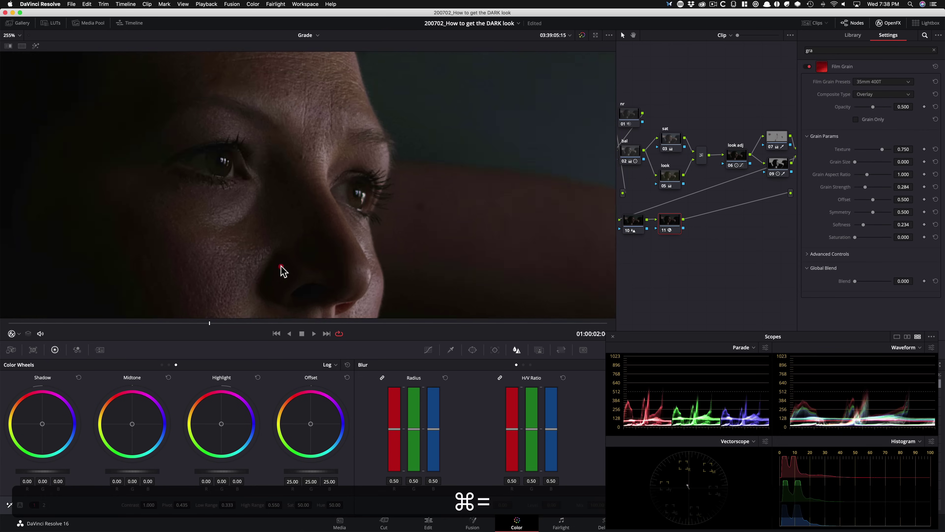
key(super+=)
key(super+=)
key(super+=)
drag(454, 198, 362, 245)
key(super+-)
key(super+equal)
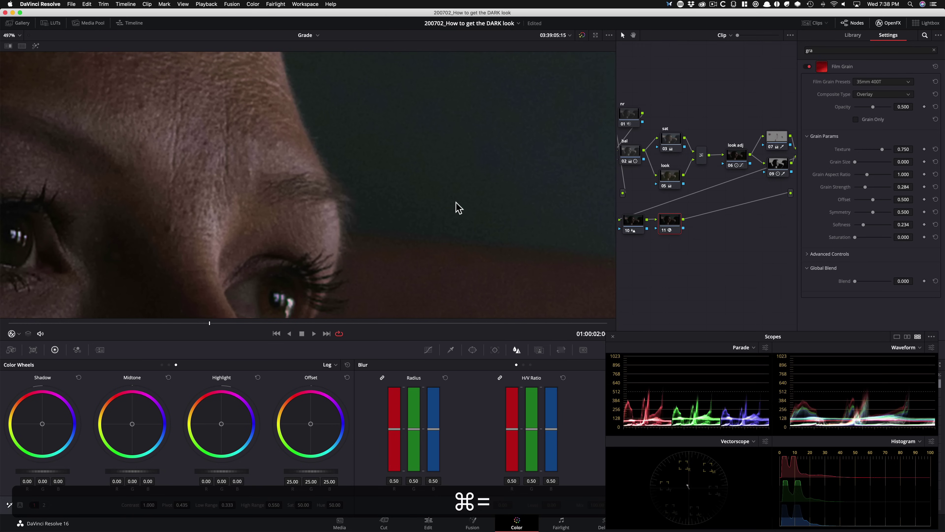
key(super+d)
key(super+d)
key(super+d)
key(super+d)
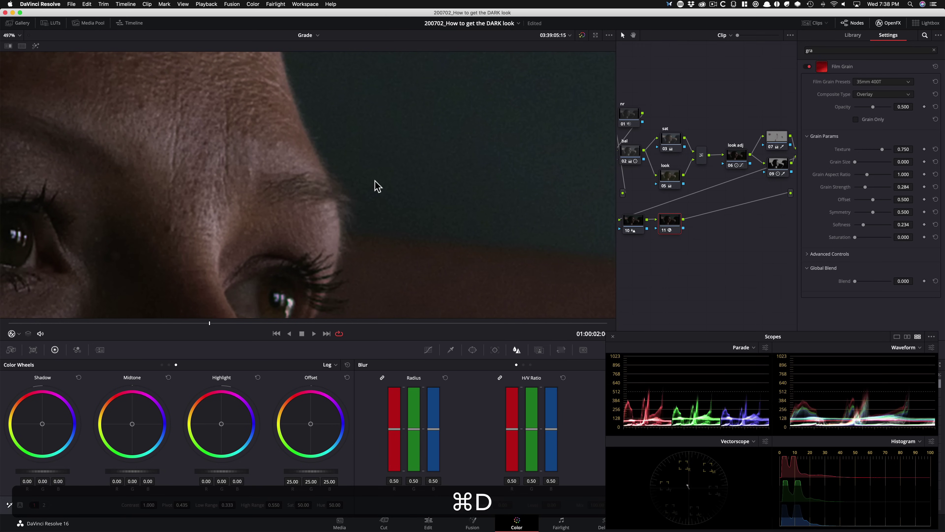
Step: Raise grain size to 0.398 and strength to 0.602, then compare against the reference
click(863, 162)
click(867, 162)
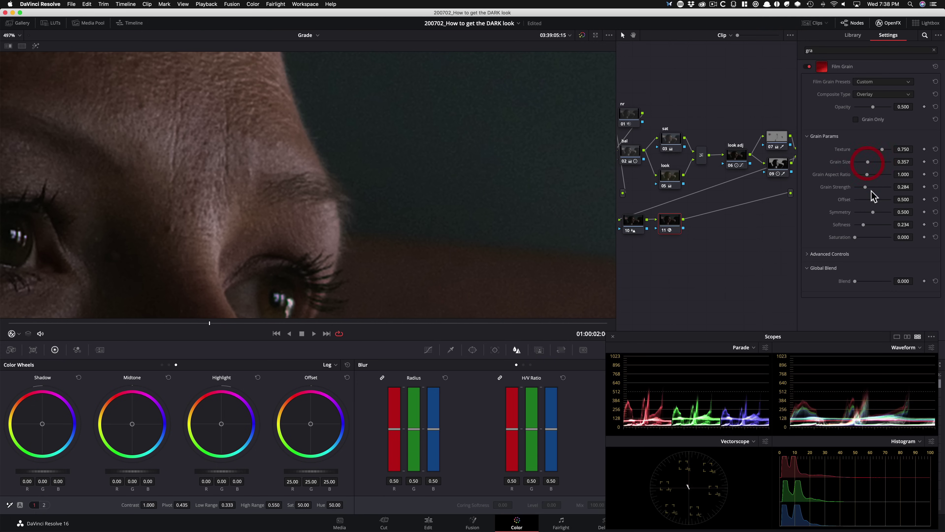
drag(869, 188, 875, 189)
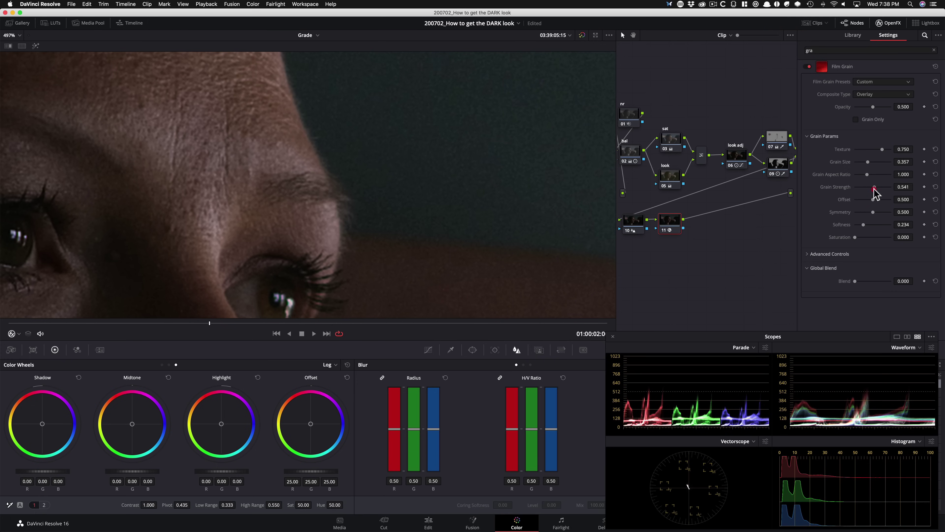
click(869, 162)
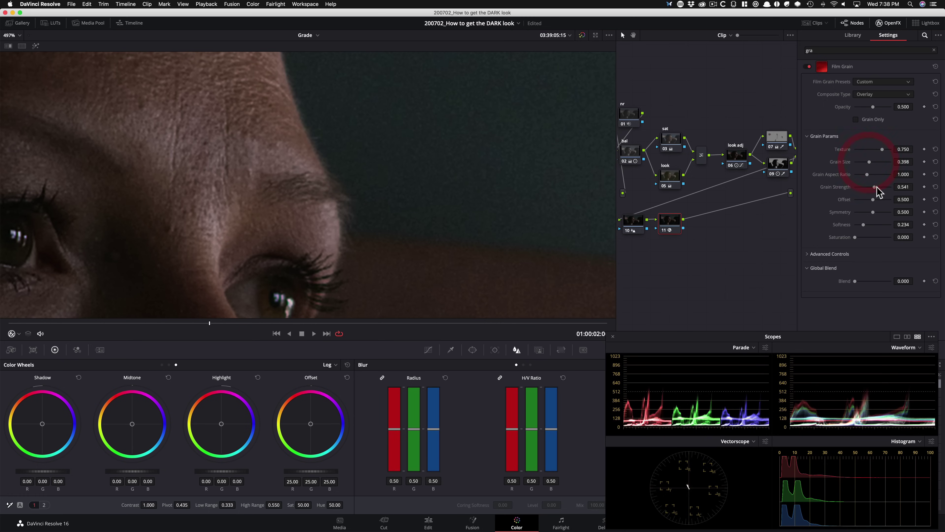
key(super+d)
key(super+d)
key(super+d)
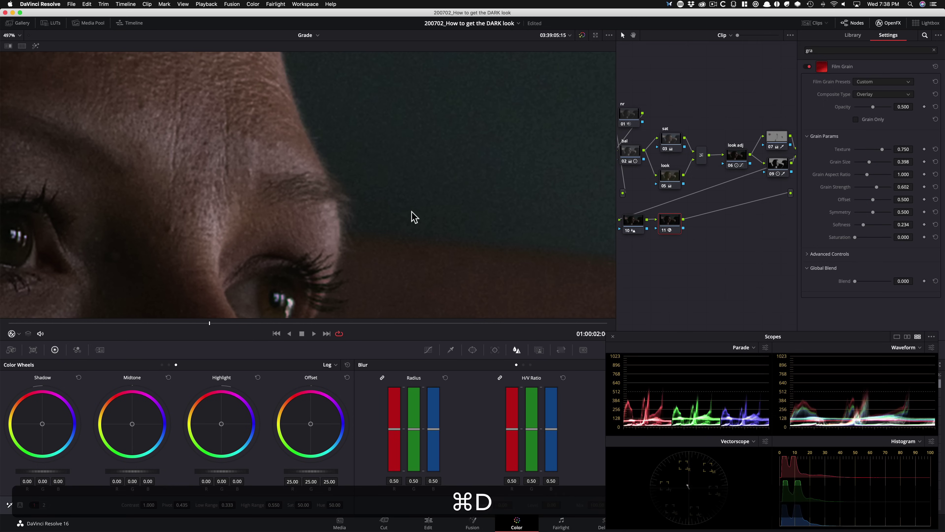
key(super+d)
key(super+d)
key(super+d)
key(super+d)
key(shift+super+z)
key(shift+z)
key(super+w)
key(super+w)
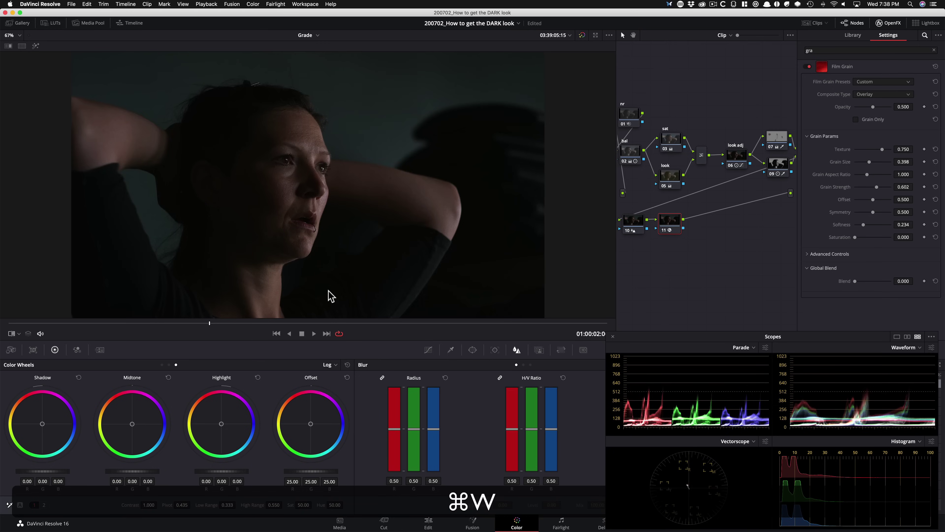
key(super+d)
key(super+d)
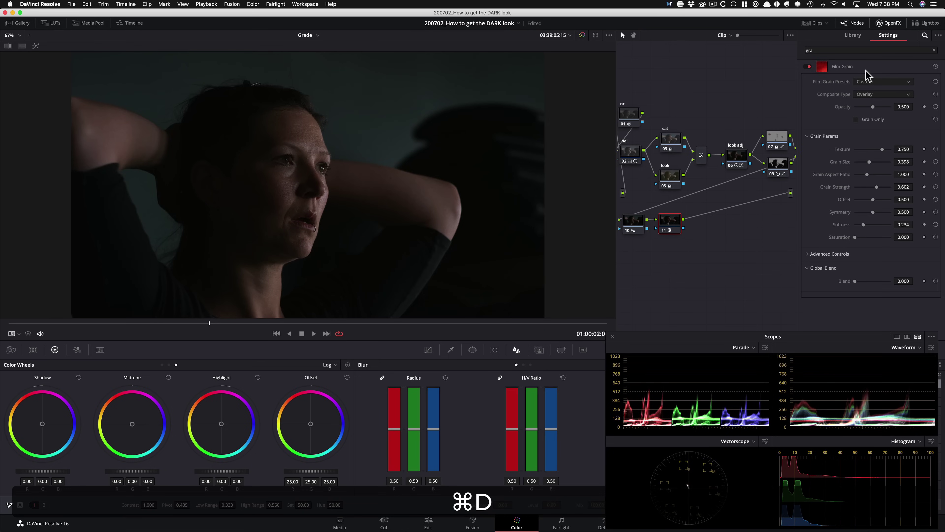
click(888, 23)
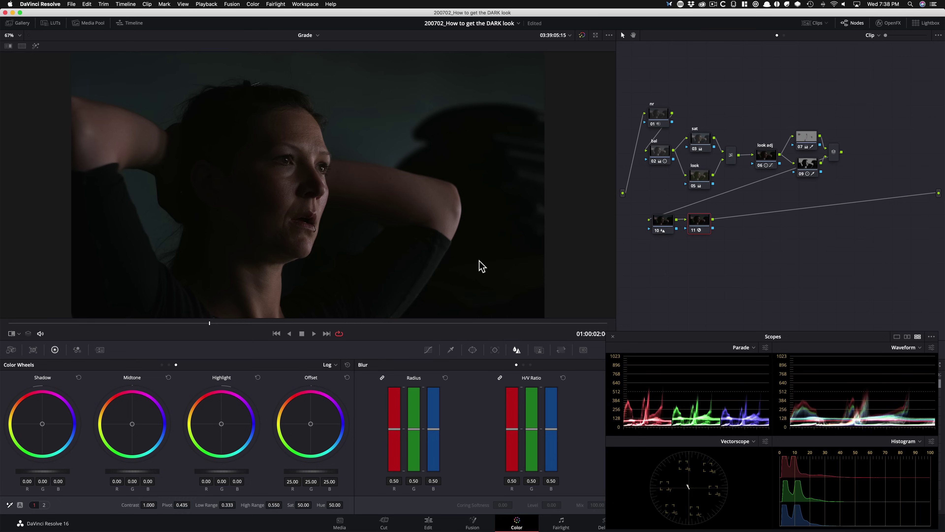
Step: Show the grained shot in split-screen beside the man's reference still, fitted to the viewer
key(alt+super+w)
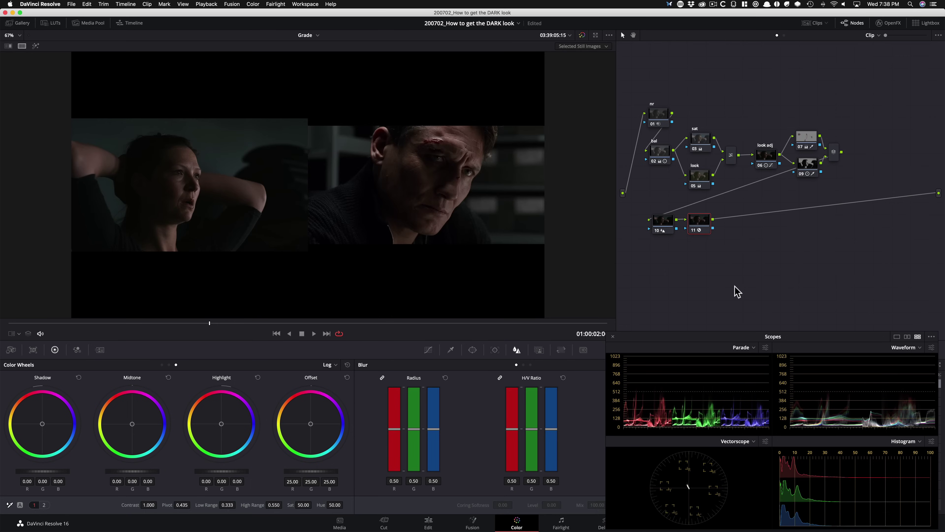
key(super+minus)
key(super+minus)
key(super+minus)
key(super+minus)
key(super+minus)
key(super+equal)
key(super)
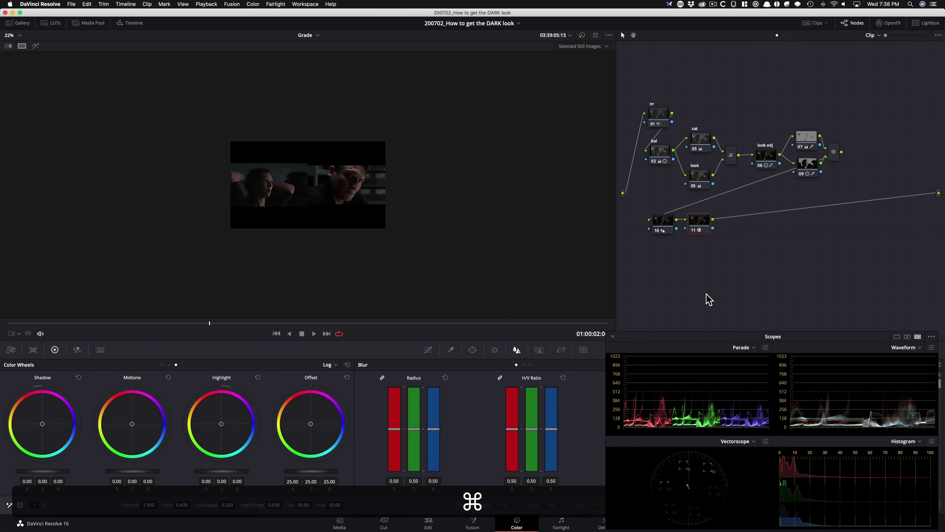
key(shift+z)
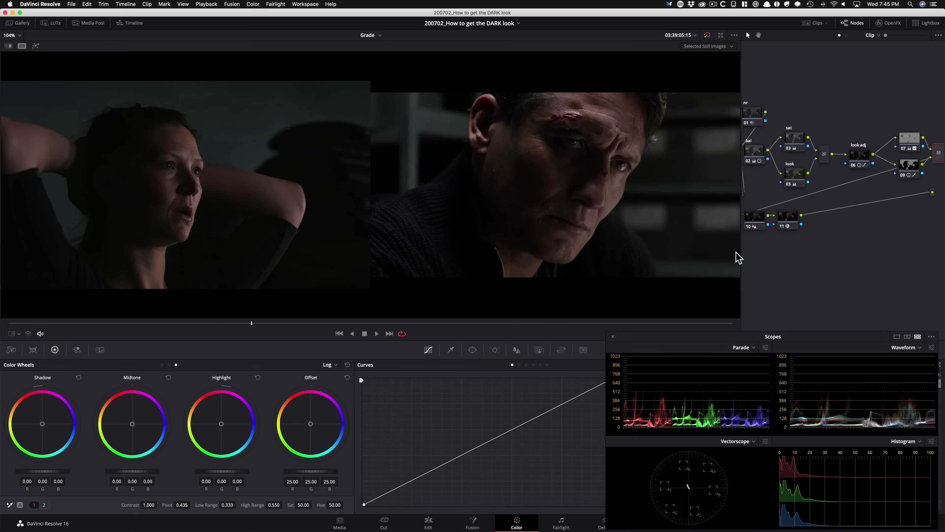
Step: Insert a new node 12 before node 10 and name it 'global adj'
click(791, 236)
drag(806, 248, 761, 221)
key(shift+s)
key(Tab)
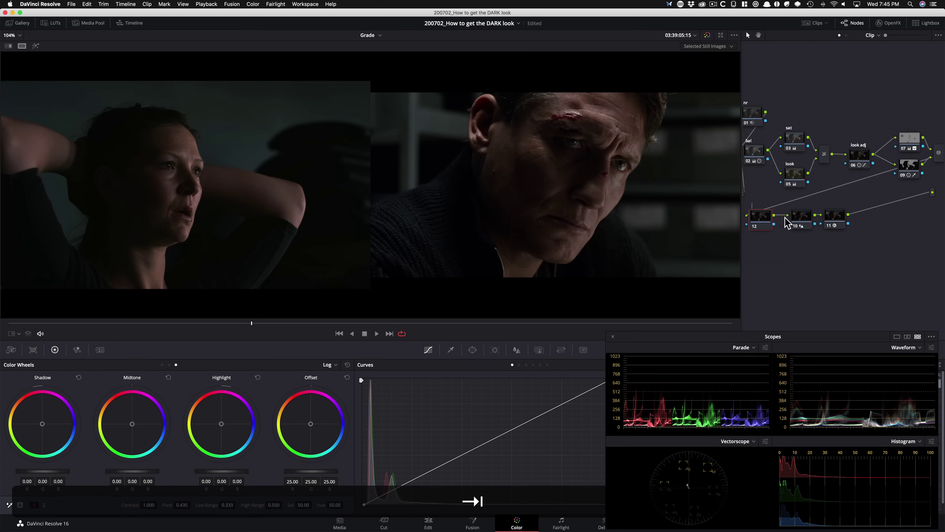
text(global adj)
key(Return)
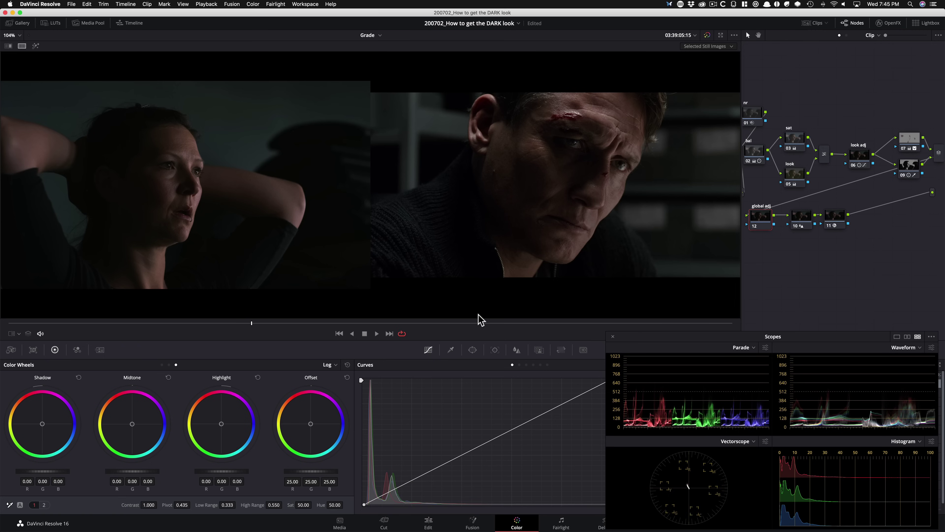
Step: In the Lum vs Sat curve, lower highlight saturation to about 0.69 and compare
drag(654, 343, 627, 161)
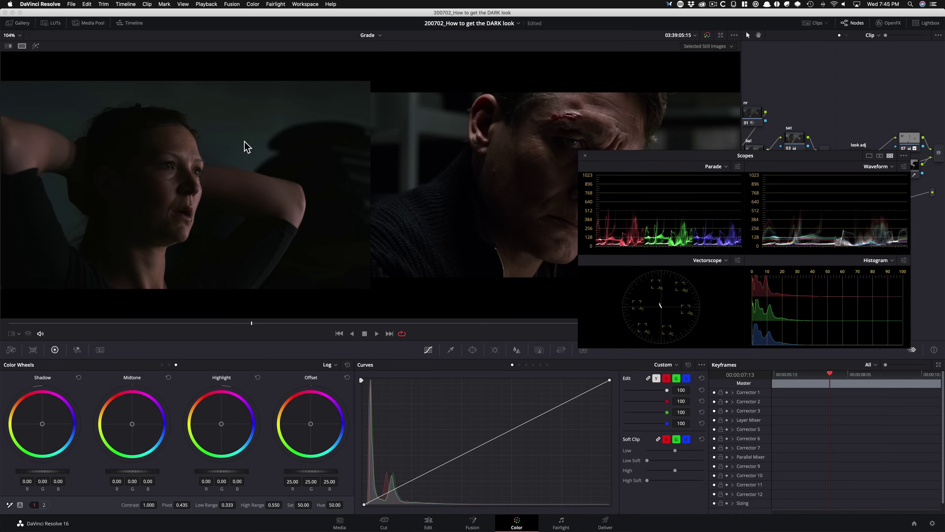
click(547, 364)
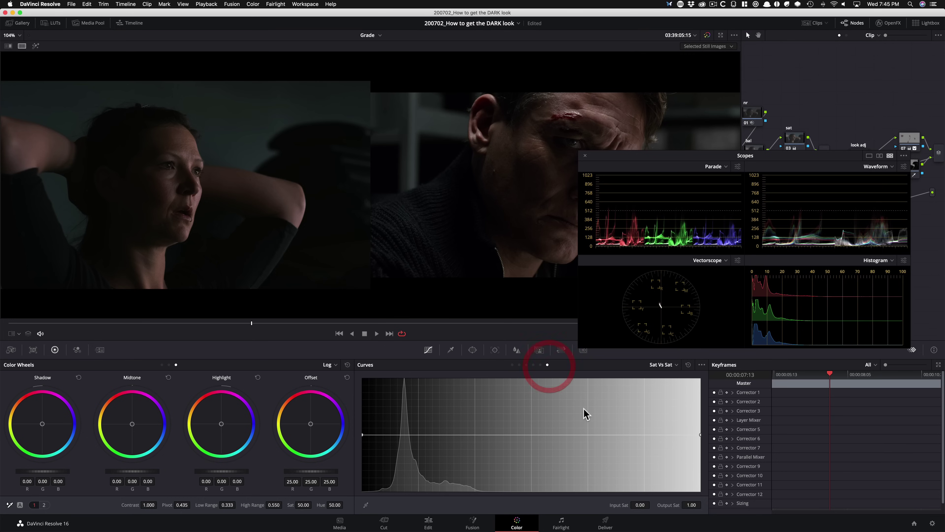
click(540, 365)
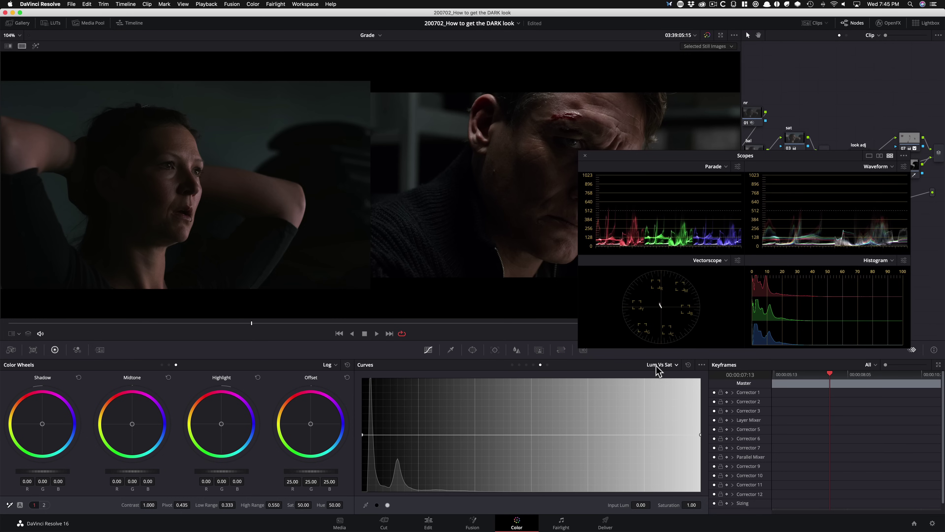
drag(686, 159, 705, 191)
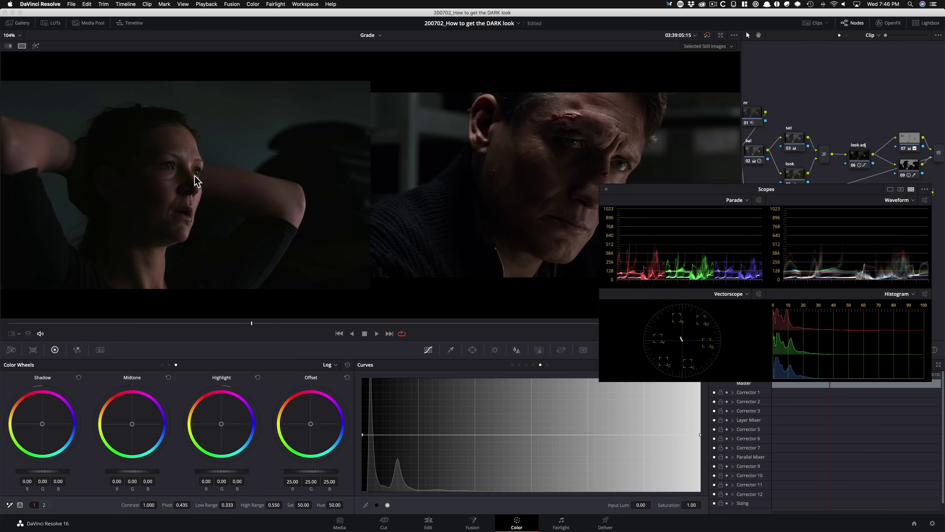
drag(699, 435, 706, 460)
key(super+d)
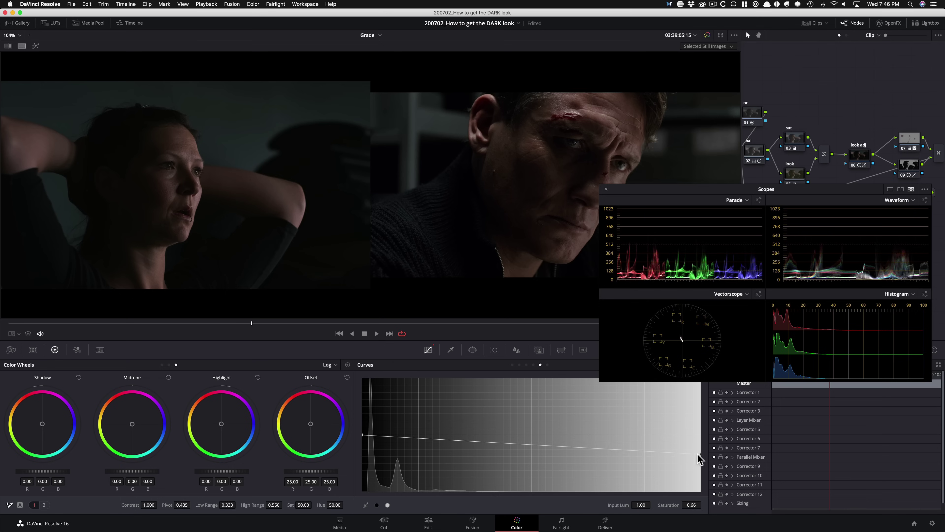
drag(700, 452, 700, 451)
key(super+d)
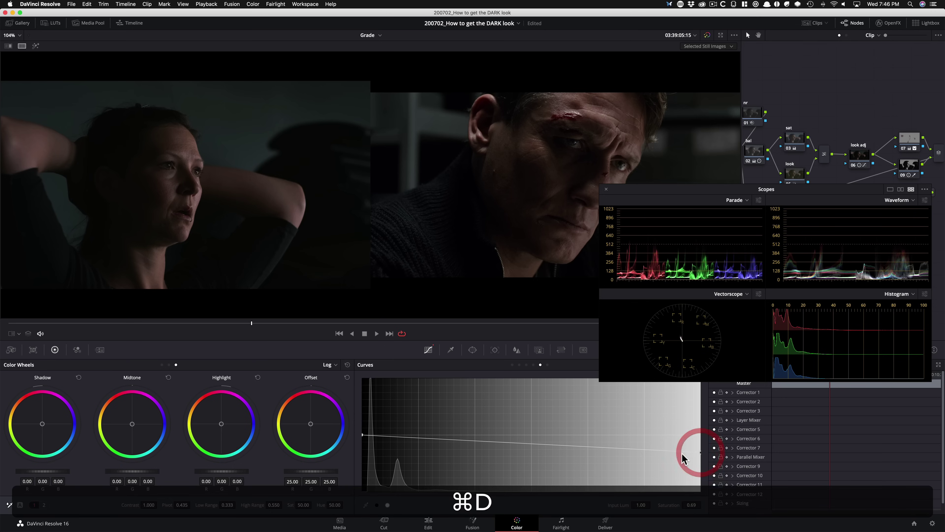
drag(650, 193, 661, 343)
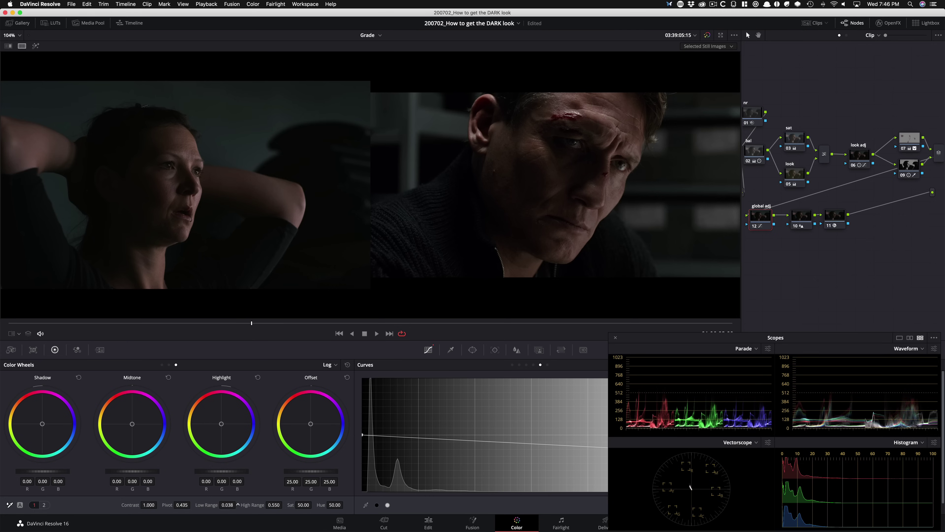
Step: Lower global adj's shadows to -0.02 and Low Range to 0.009, comparing on and off
drag(238, 504, 167, 507)
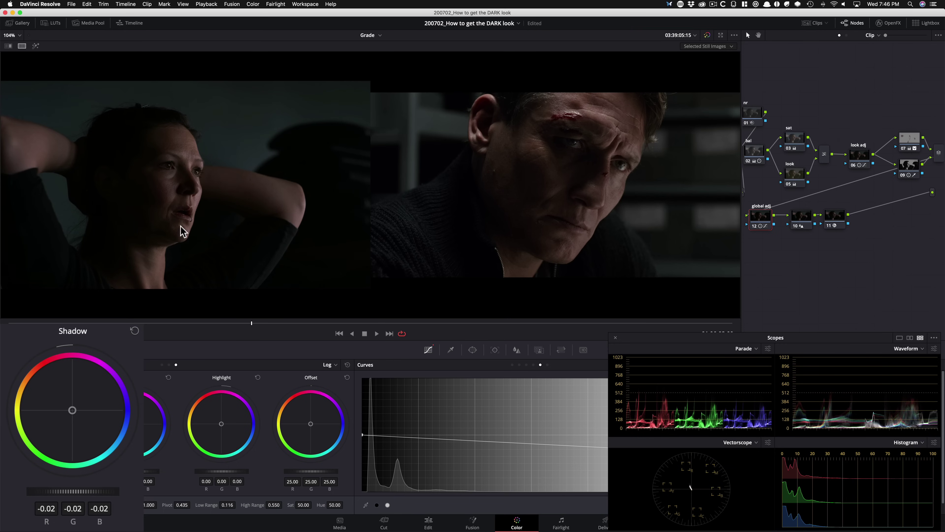
key(super+d)
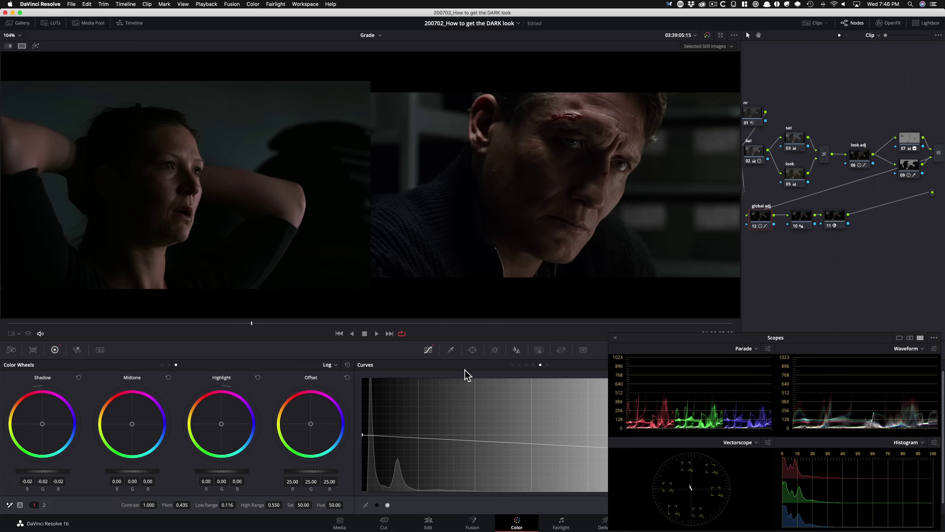
drag(339, 347, 234, 316)
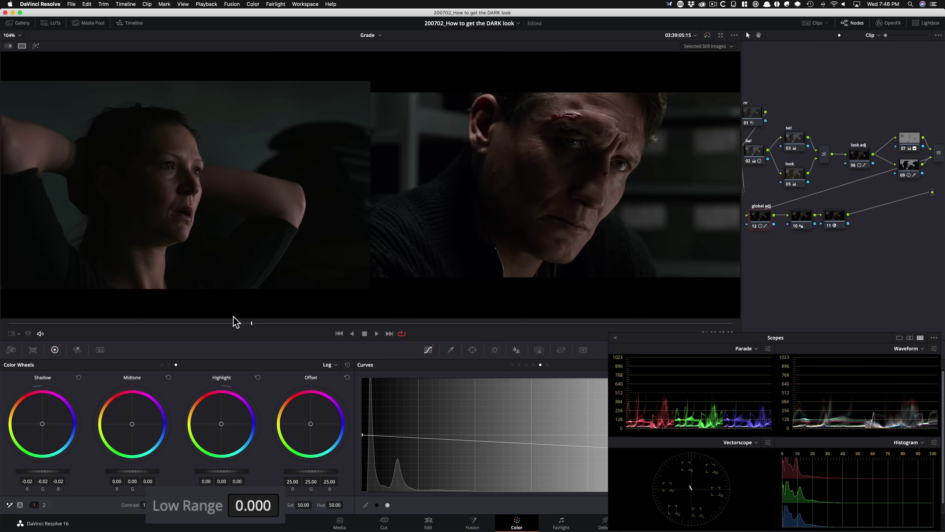
drag(294, 313, 407, 307)
key(super+d)
key(super+d)
key(super+d)
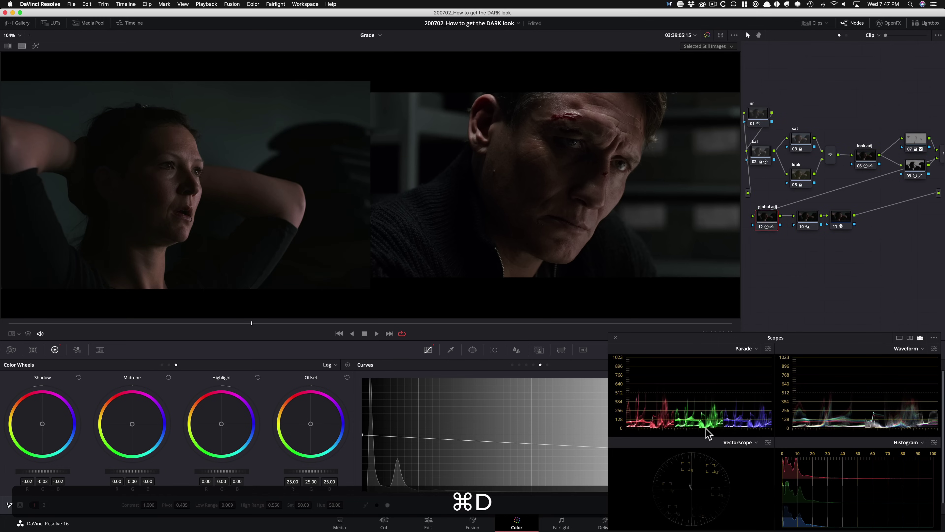
key(super+d)
key(super+d)
key(super+d)
key(super+d)
key(super+d)
key(super+d)
key(super+d)
key(super+d)
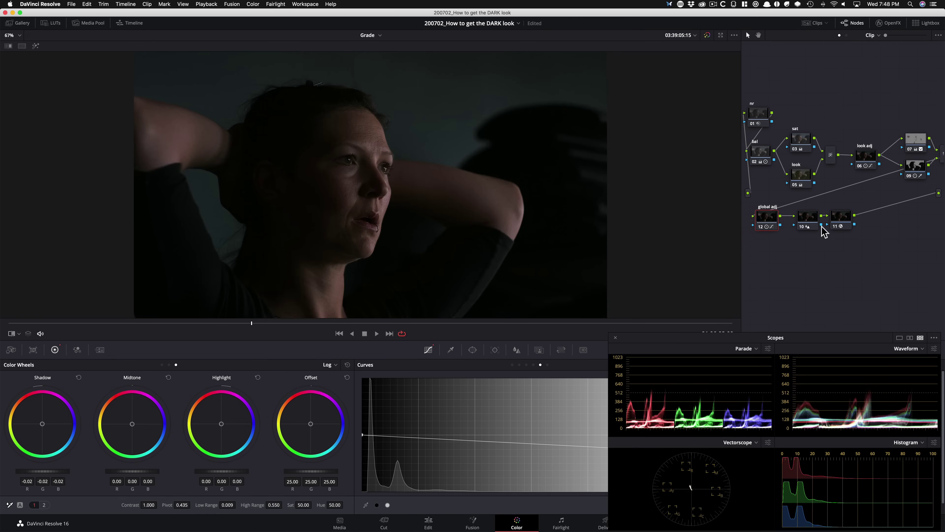
Step: Disable all nodes and show the flat clip beside the reference still
drag(753, 89, 923, 243)
key(super+d)
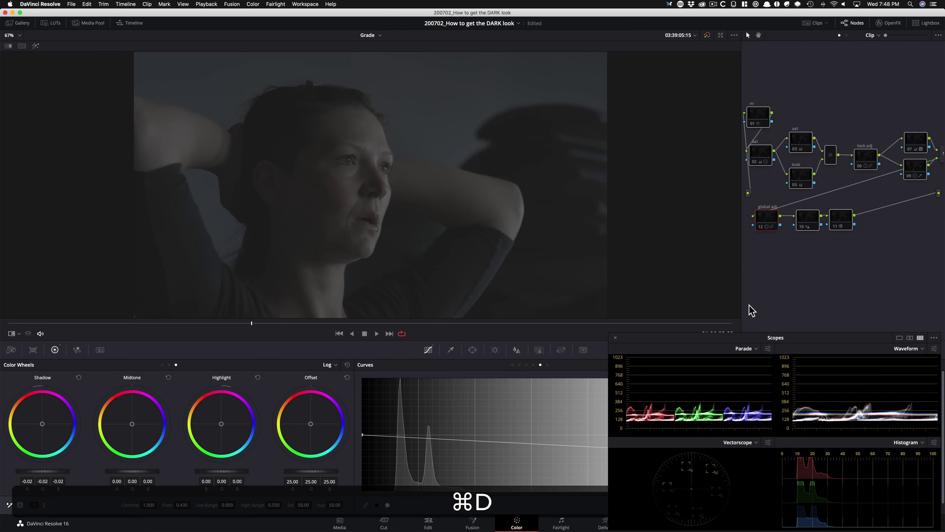
key(super+w)
key(super+w)
key(alt+super+w)
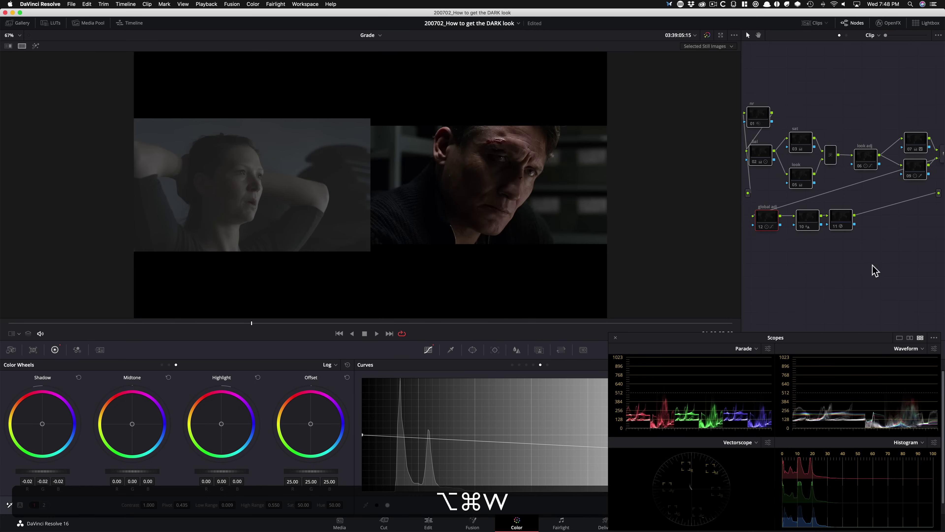
Step: Re-enable the bal, sat, look and mixer nodes to bring back the darker look
click(852, 102)
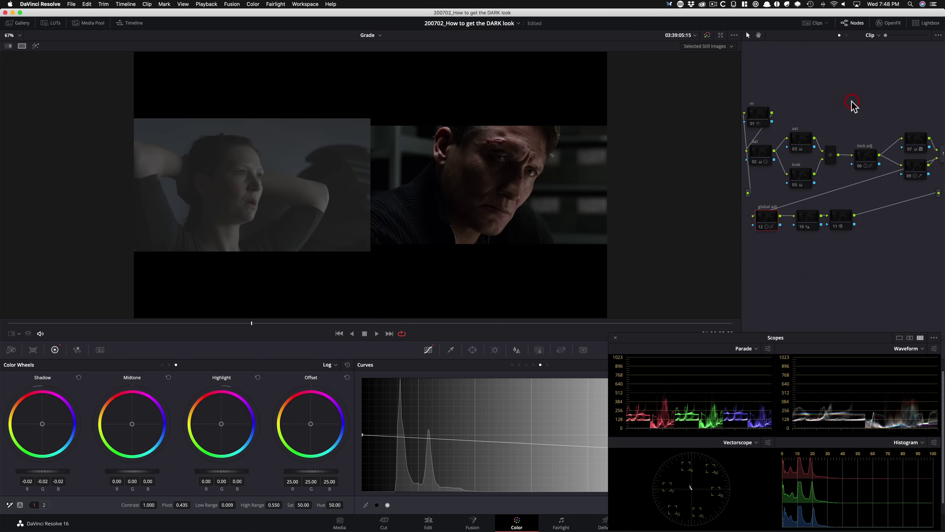
click(764, 154)
key(super+d)
click(803, 142)
key(super+d)
click(795, 176)
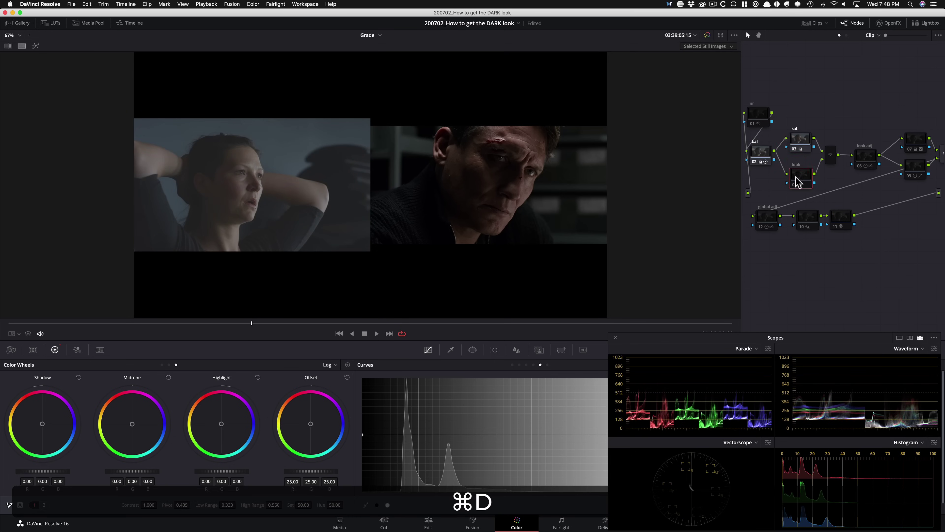
key(super+d)
click(831, 156)
key(super+d)
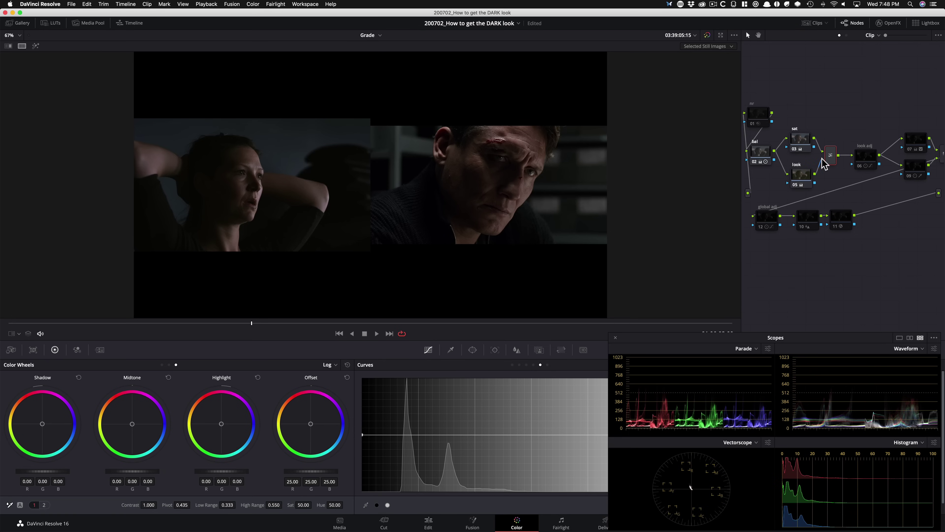
key(super+d)
key(super+d)
key(super+d)
key(super+d)
key(super+equal)
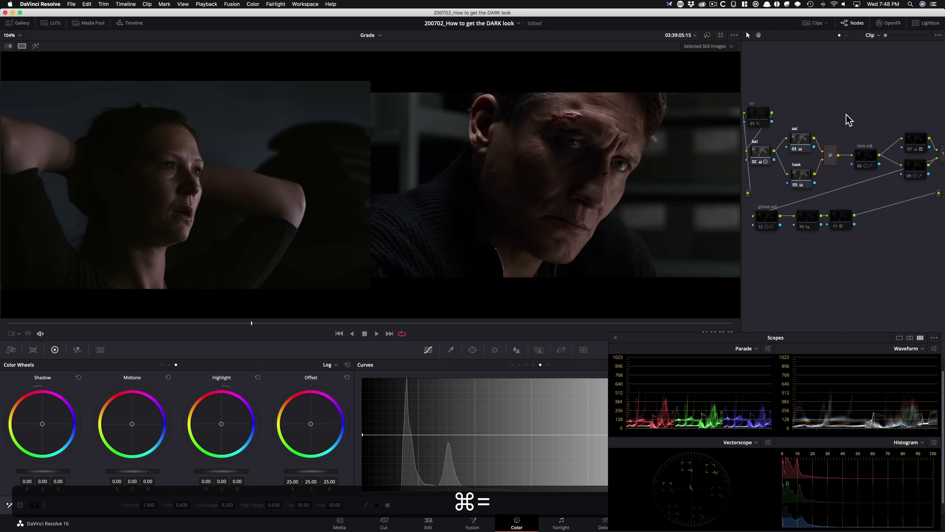
Step: Re-enable the look adj, 07 and 09 nodes, comparing each on and off
click(867, 156)
key(super+d)
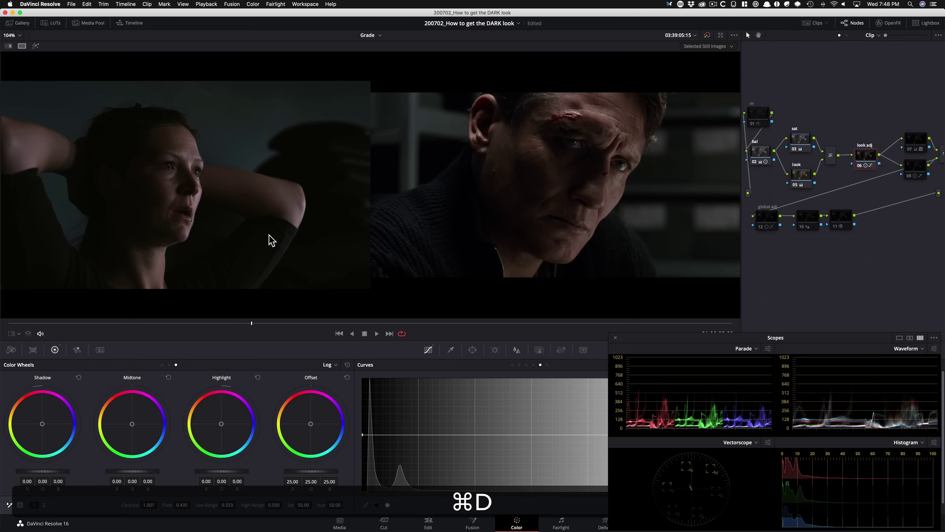
key(super+d)
key(super+d)
key(super+d)
key(super+d)
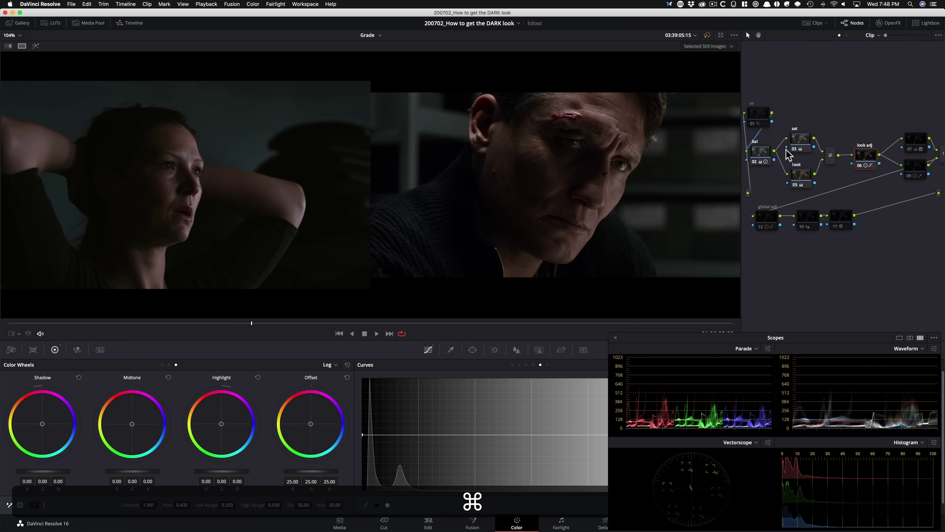
click(916, 145)
key(super+d)
click(916, 167)
key(super+d)
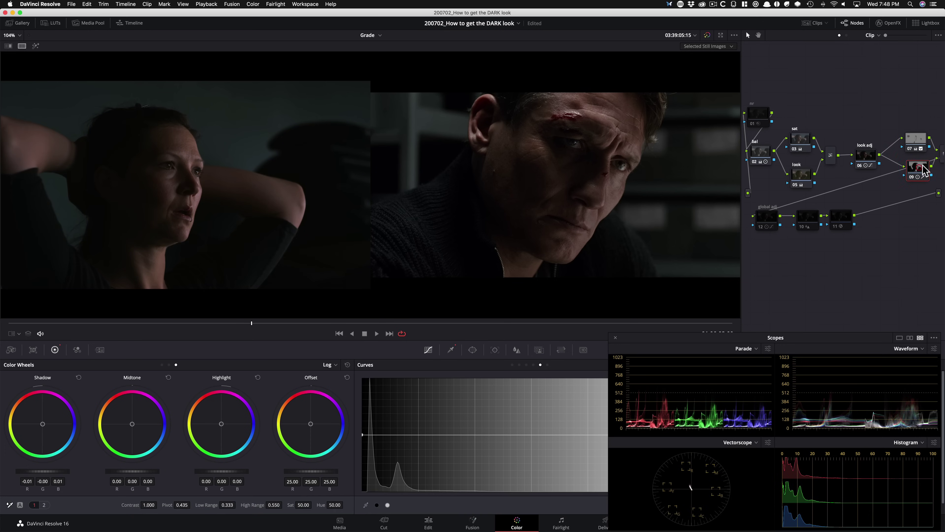
key(super+d)
click(918, 142)
key(super+d)
key(super+d)
key(super+d)
key(super+d)
key(super+d)
key(super+d)
click(916, 168)
key(super+d)
key(super+d)
key(super+d)
key(super+d)
key(super+d)
key(super+d)
key(super+d)
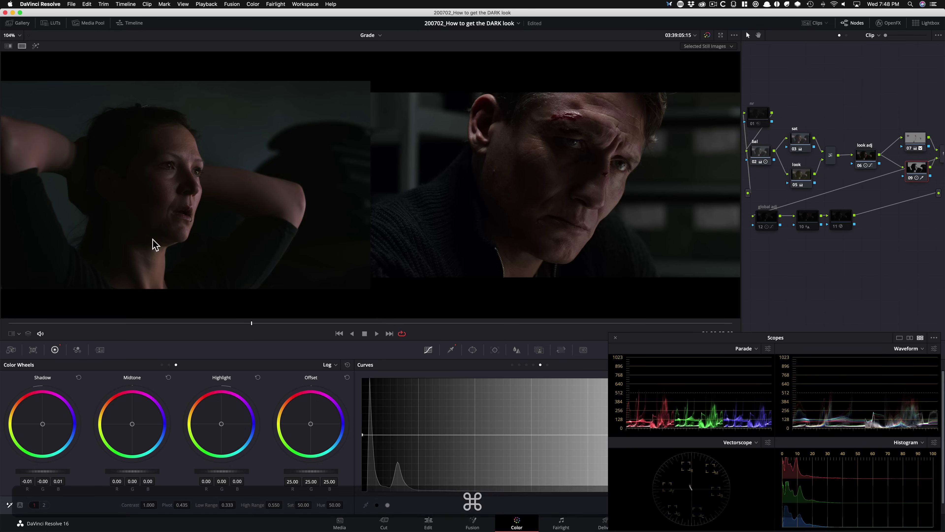
Step: Re-enable global adj and check nodes 10, 11 and nr to restore the full grade
click(767, 219)
key(super+d)
key(super+d)
key(super+d)
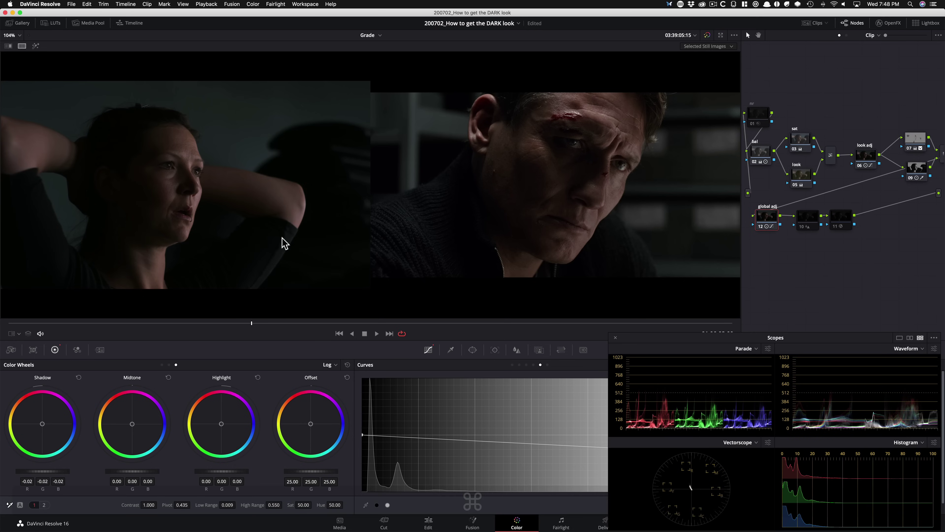
key(super+d)
key(super+d)
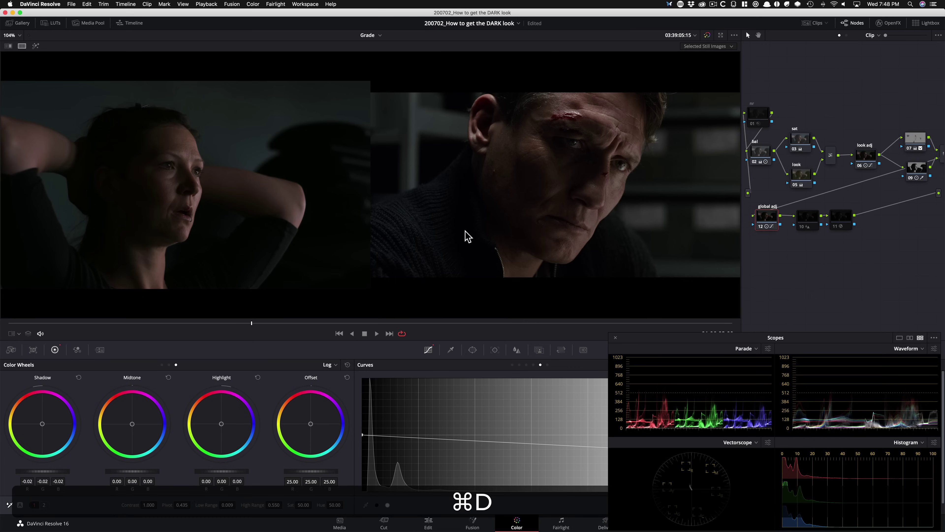
key(super+d)
key(super+d)
key(super+d)
key(super+d)
key(super+d)
key(super+d)
key(super+d)
key(super+d)
key(super+d)
key(super+d)
click(815, 217)
key(super+d)
click(841, 217)
click(757, 115)
key(super+d)
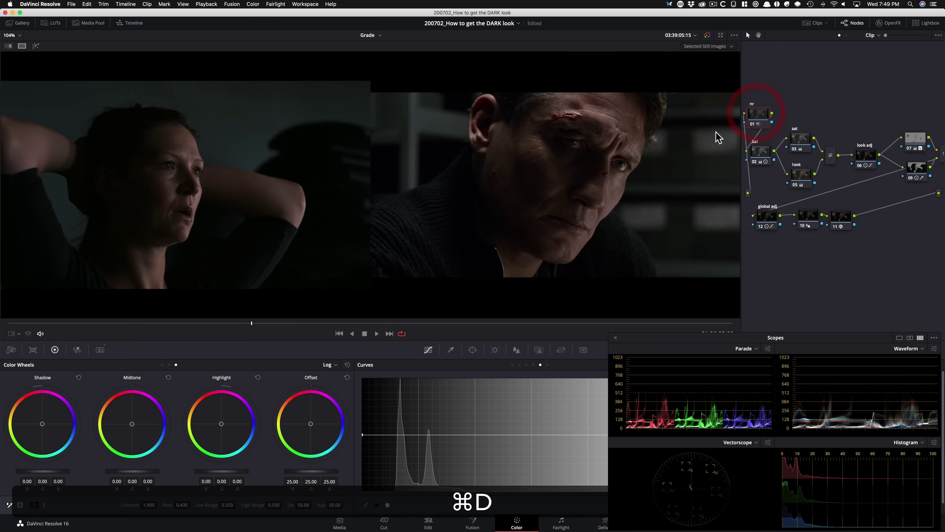
Step: Hide the split-screen, fit the clip, and show the reference still full frame
key(shift)
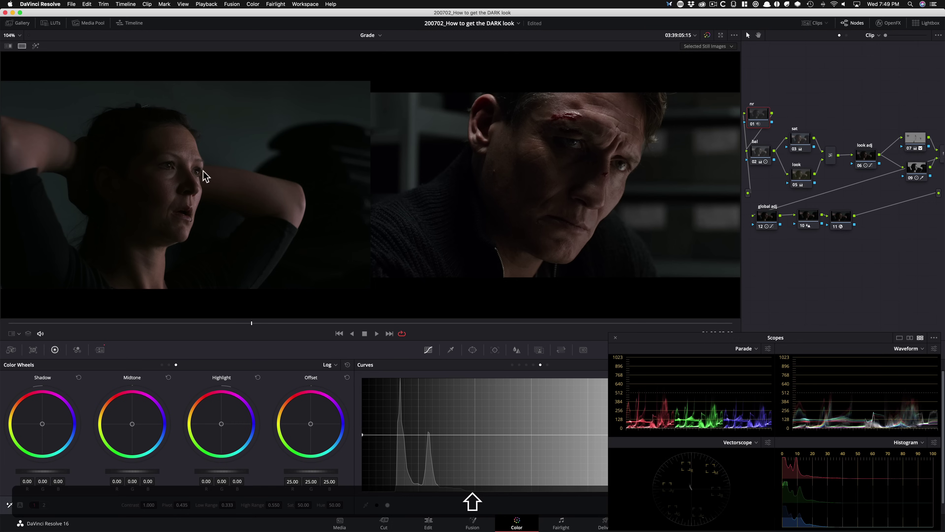
key(super+w)
key(super+w)
key(shift+z)
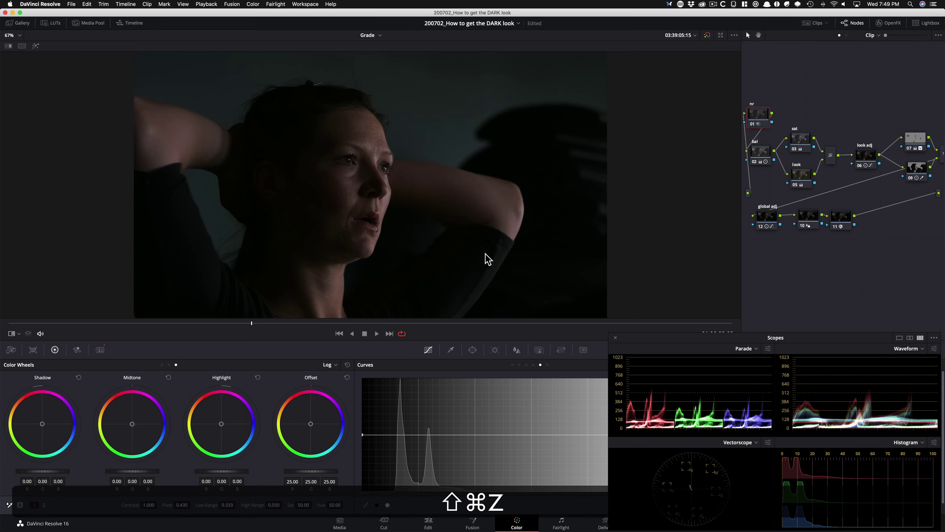
key(super+w)
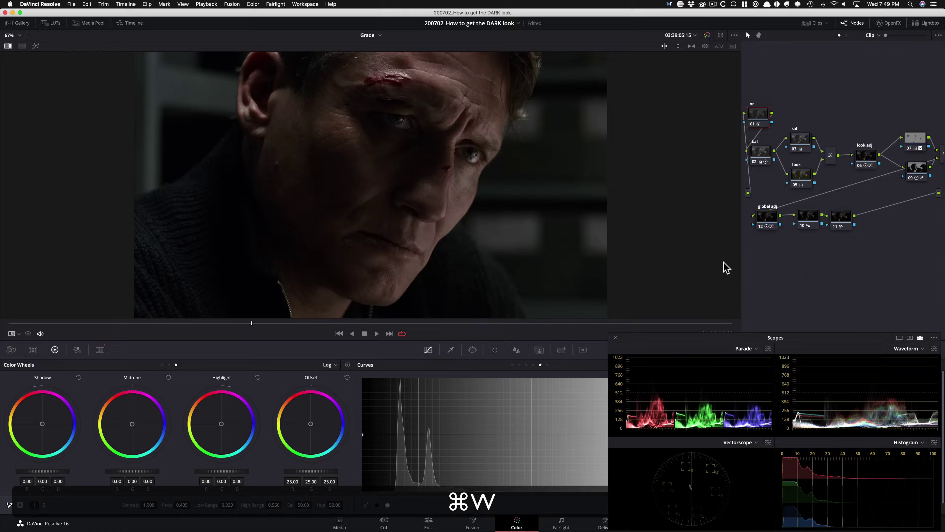